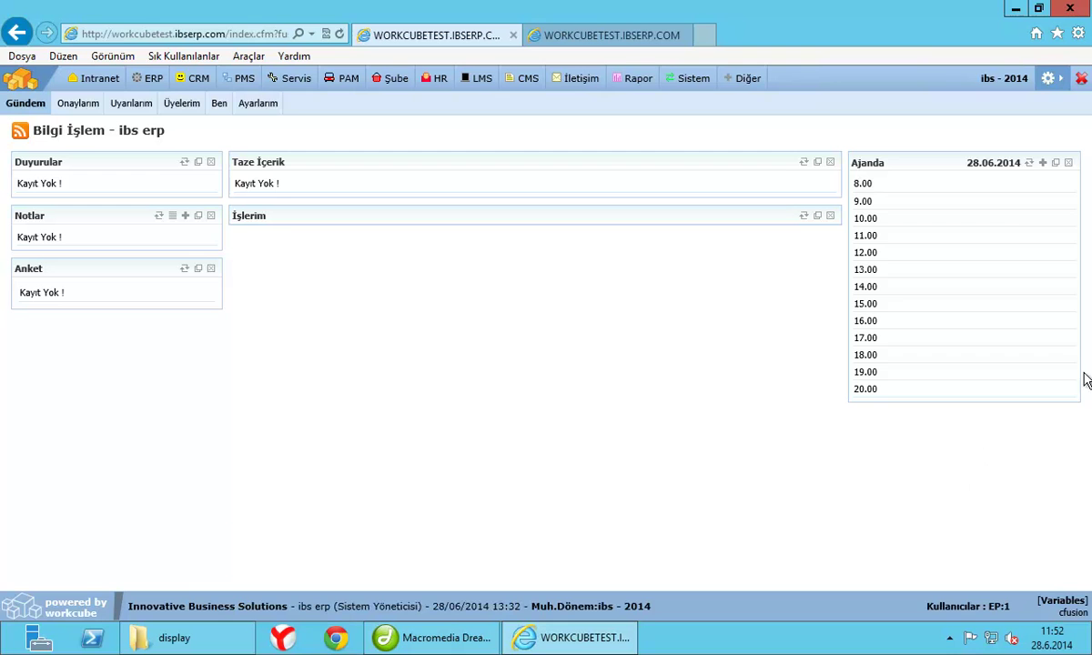
Open SQL Server Management Studio and connect to the WINDOWS-GAV96KR database engine with Windows Authentication.
{"action": "mouse_move", "coordinate": [1089, 648]}
{"action": "left_click", "coordinate": [1059, 244]}
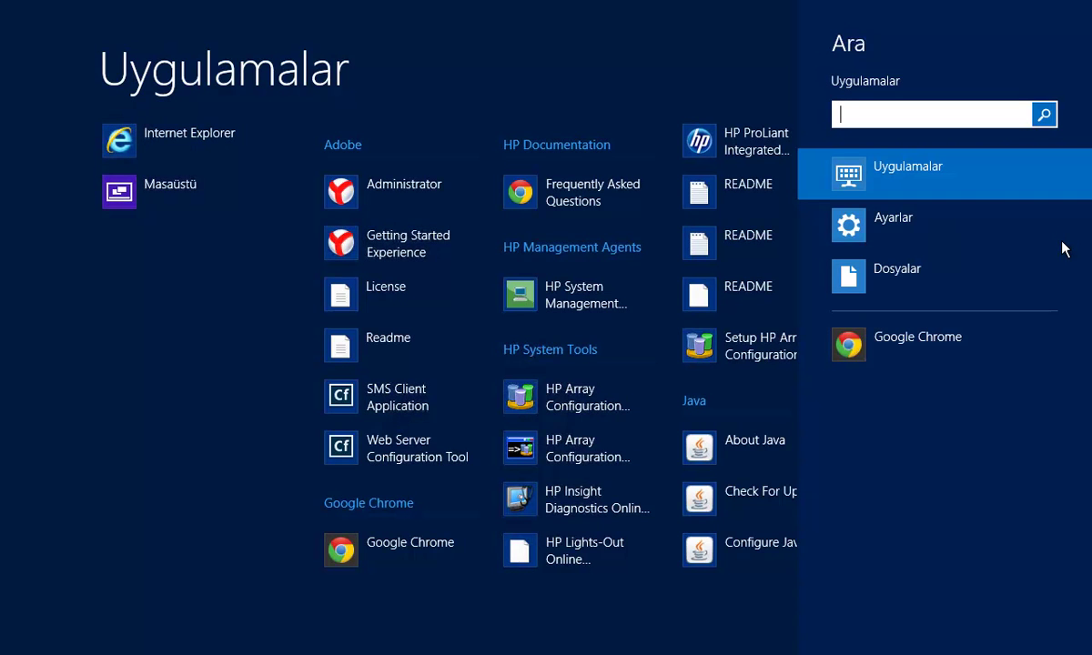
{"action": "type", "text": "sql"}
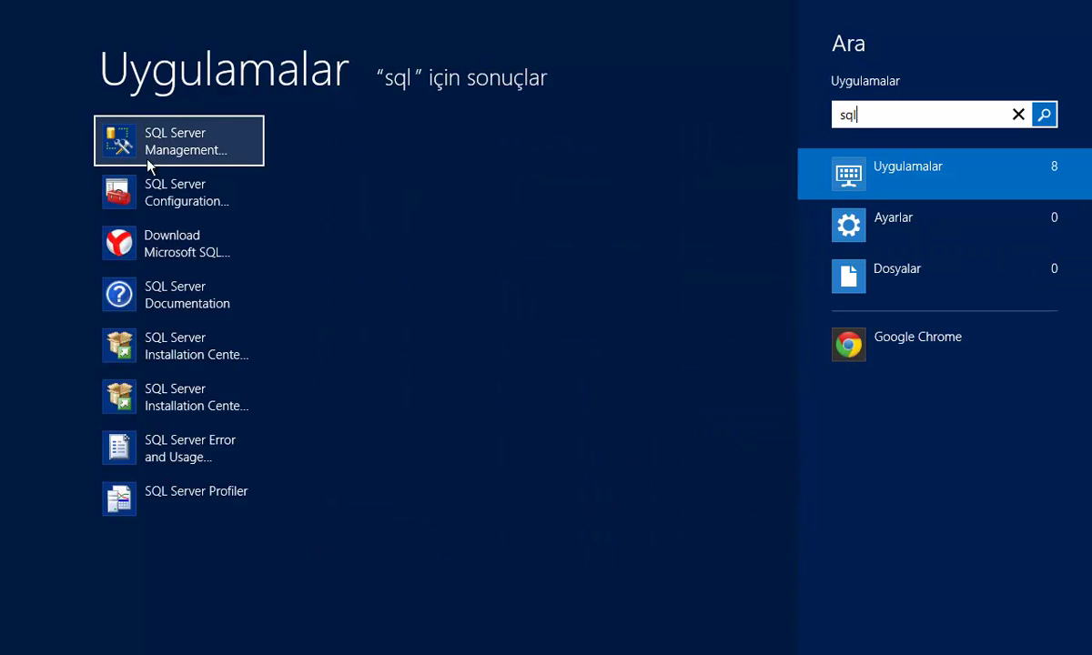
{"action": "left_click", "coordinate": [165, 156]}
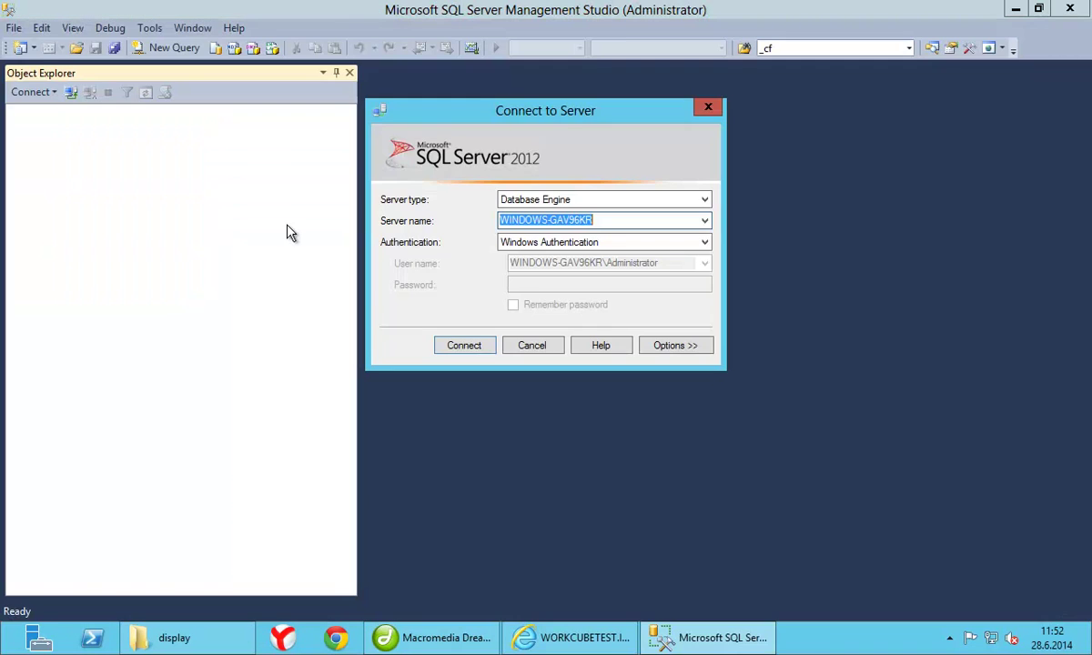
{"action": "left_click", "coordinate": [459, 348]}
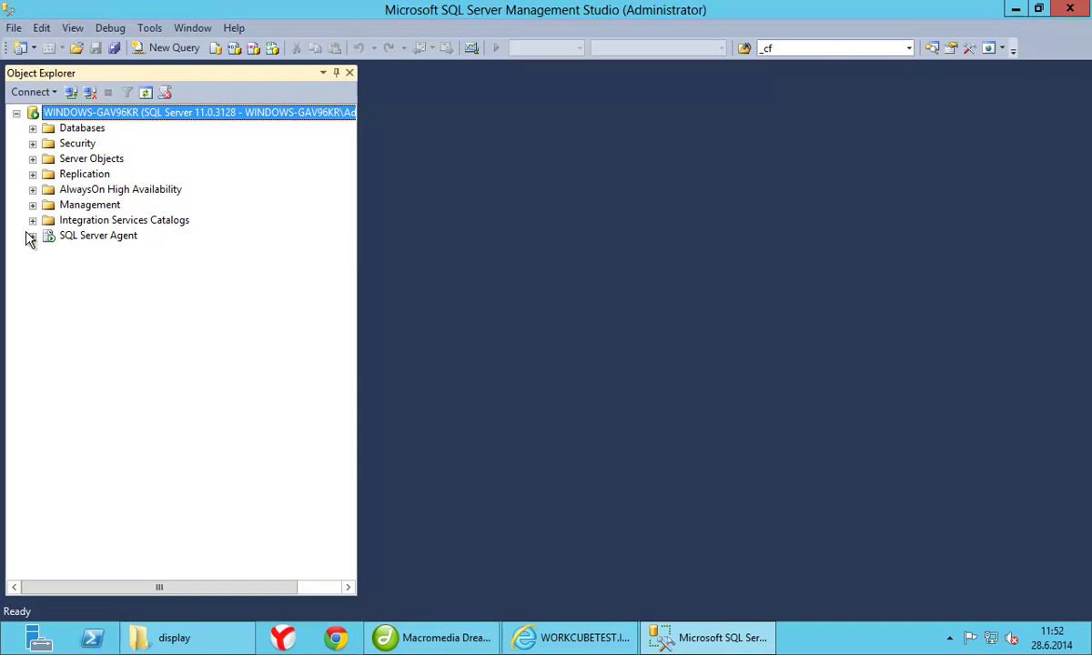
Expand the workcube_test database and show its list of tables.
{"action": "left_click", "coordinate": [33, 128]}
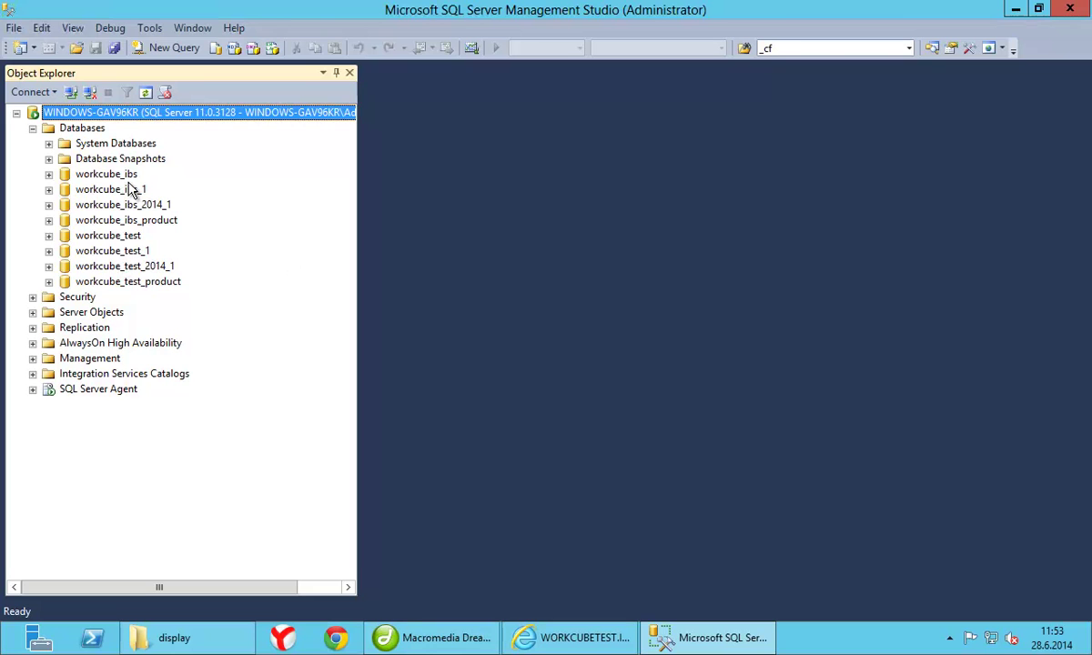
{"action": "left_click", "coordinate": [118, 236]}
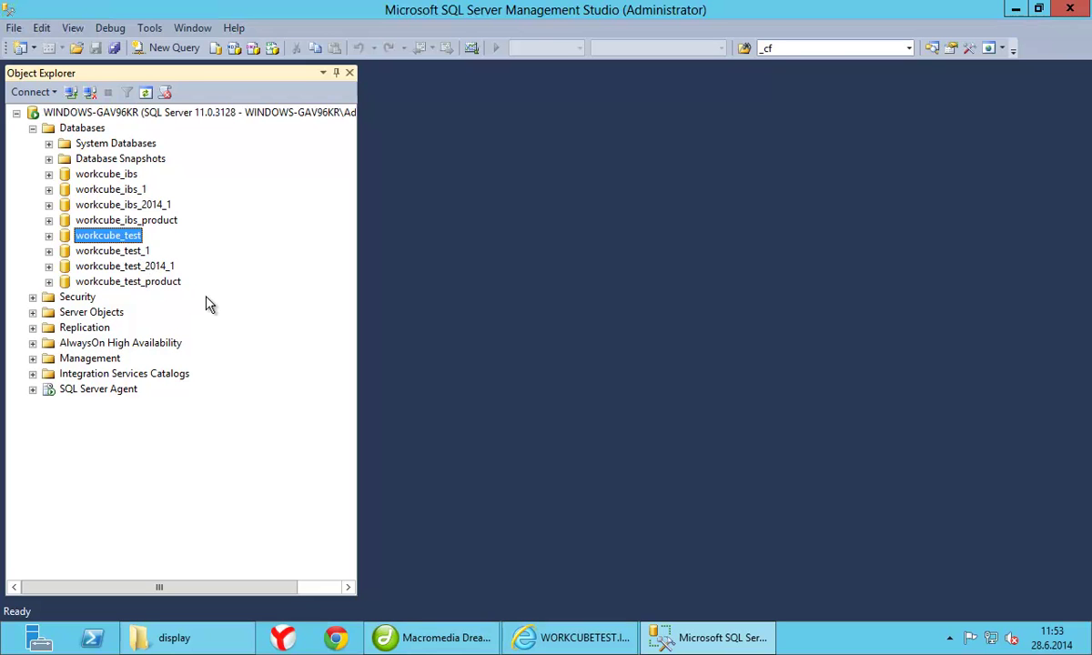
{"action": "left_click", "coordinate": [50, 237]}
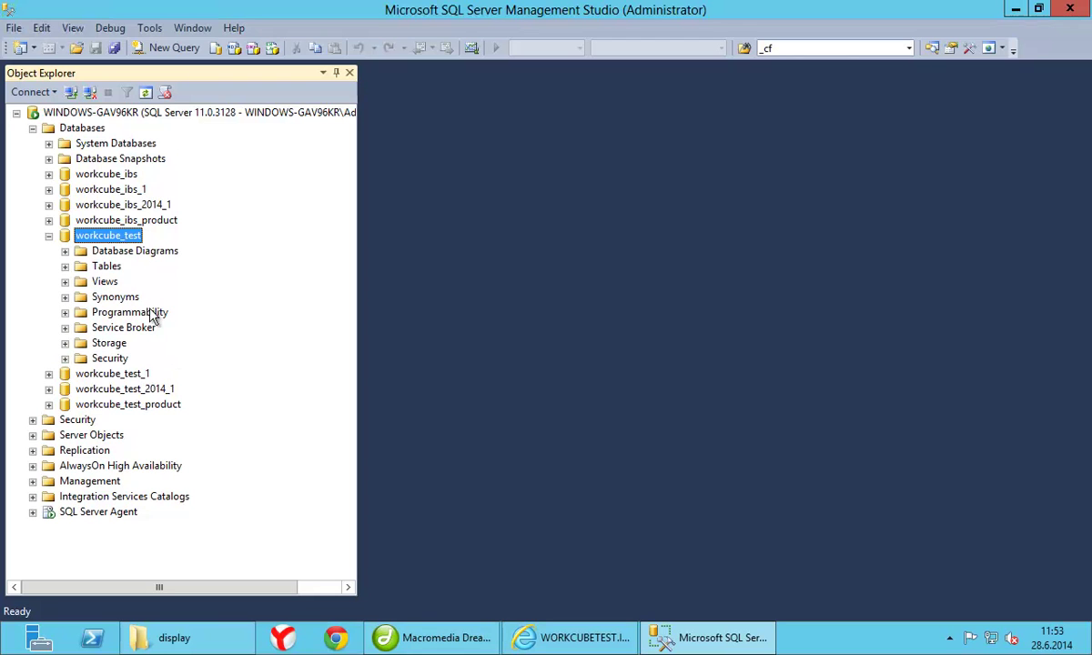
{"action": "left_click", "coordinate": [103, 269]}
{"action": "left_click", "coordinate": [108, 281]}
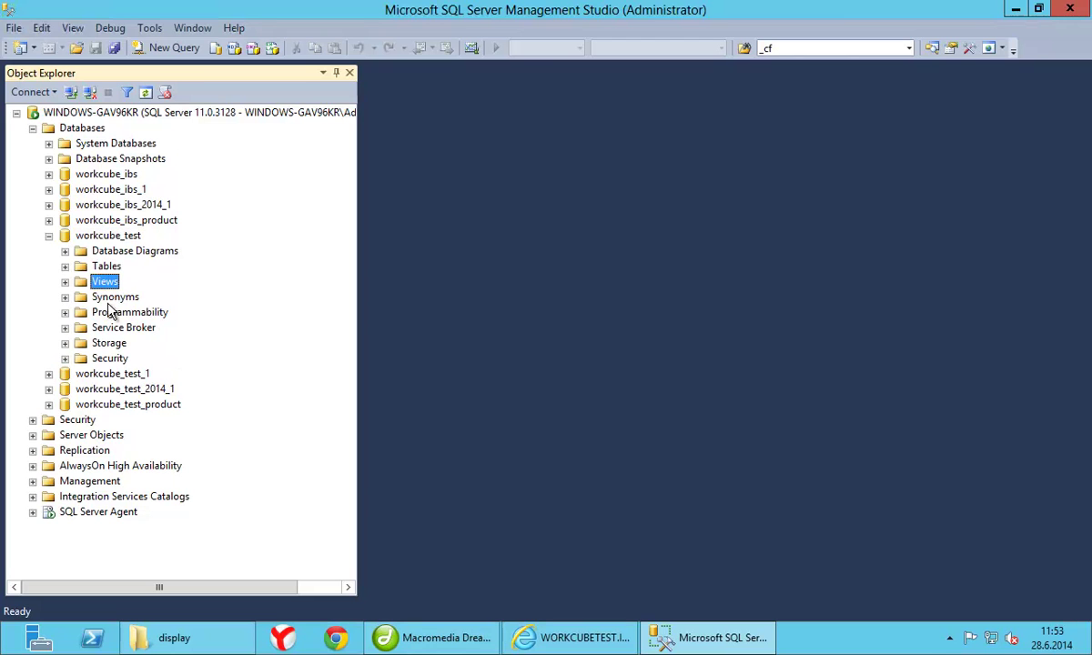
{"action": "left_click", "coordinate": [105, 343]}
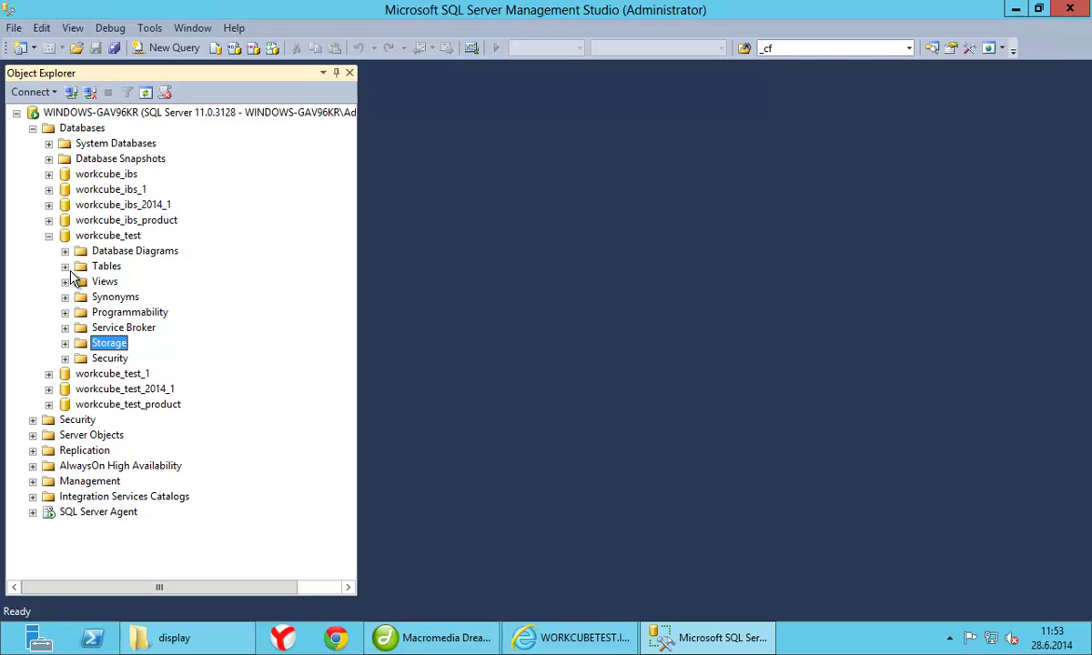
{"action": "left_click", "coordinate": [65, 266]}
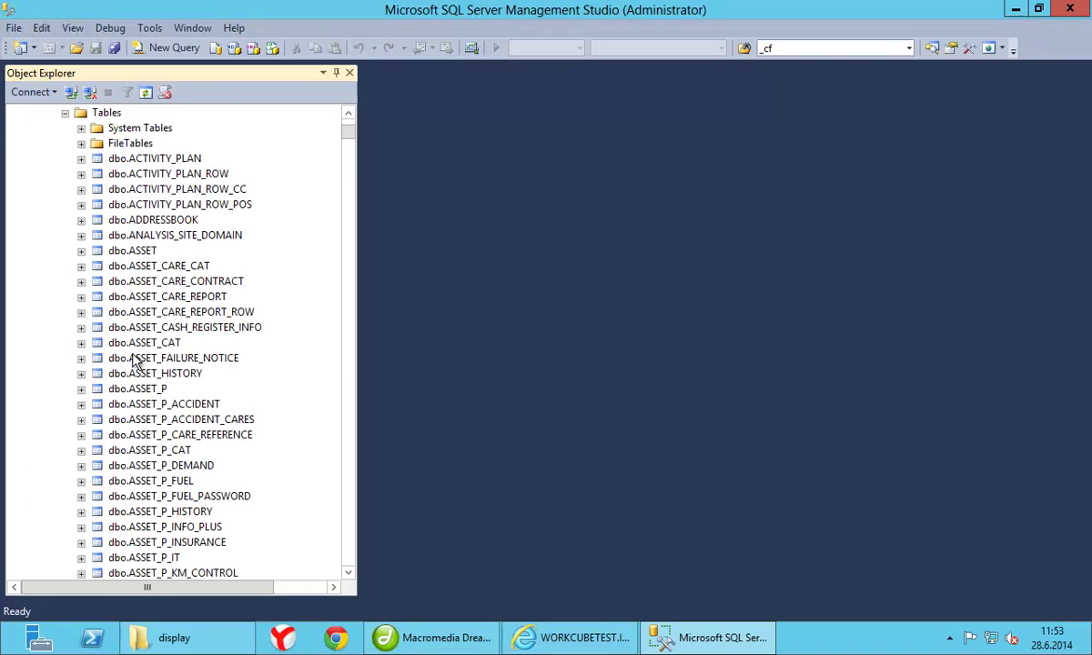
Start a new table in the workcube_test database and dismiss the customer experience notification.
{"action": "scroll", "coordinate": [171, 398], "scroll_direction": "down", "scroll_amount": 2}
{"action": "scroll", "coordinate": [168, 396], "scroll_direction": "up", "scroll_amount": 5}
{"action": "scroll", "coordinate": [167, 390], "scroll_direction": "down", "scroll_amount": 20}
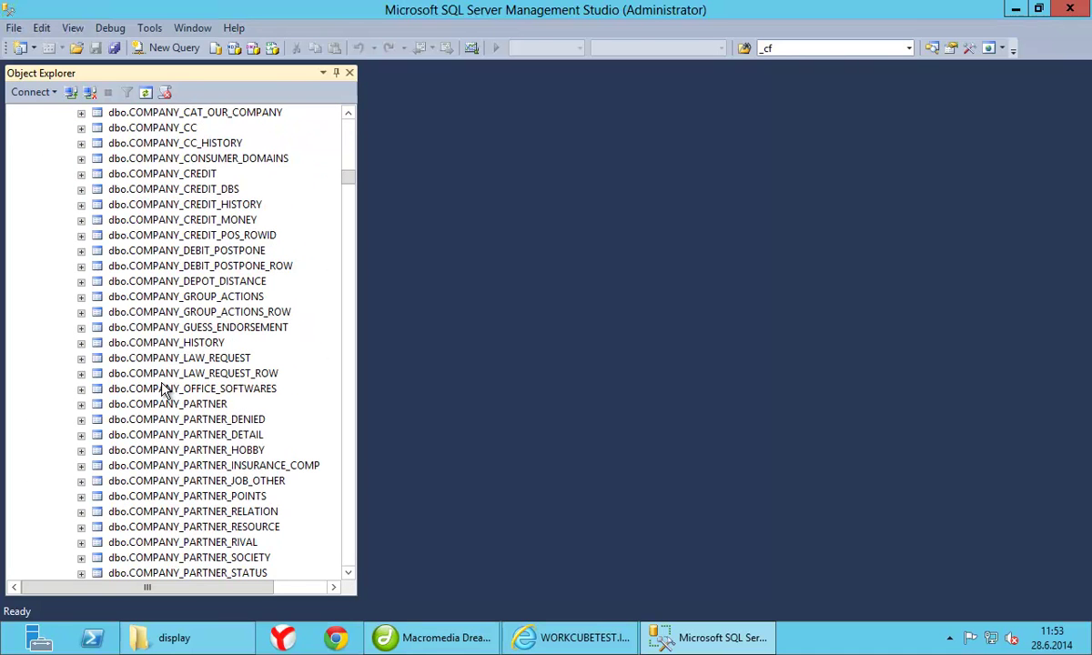
{"action": "scroll", "coordinate": [163, 388], "scroll_direction": "down", "scroll_amount": 13}
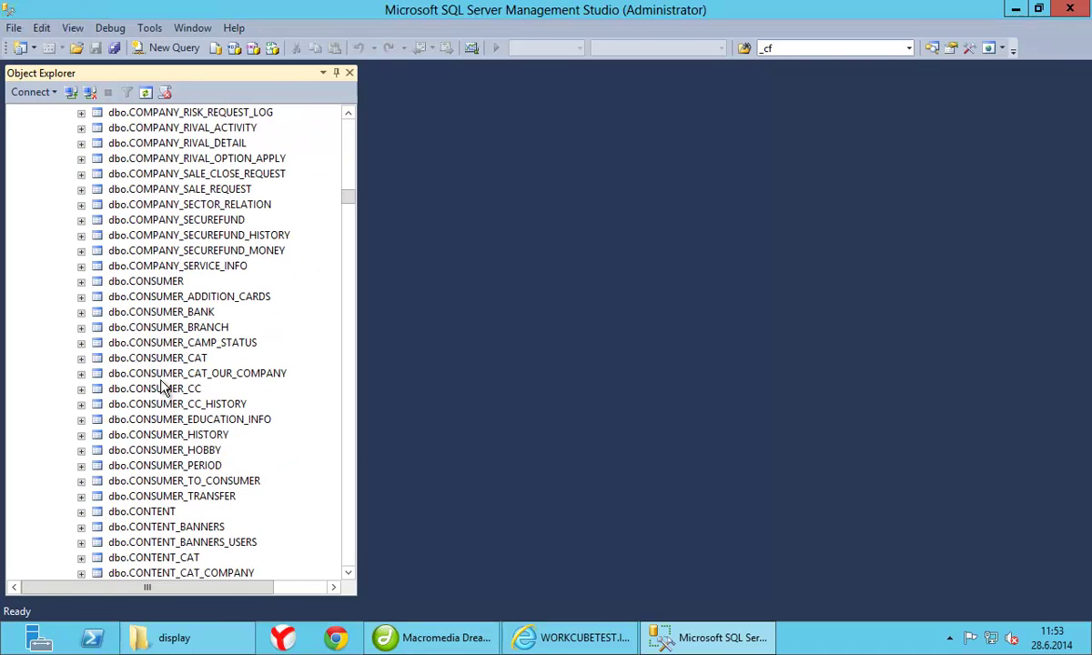
{"action": "right_click", "coordinate": [129, 227]}
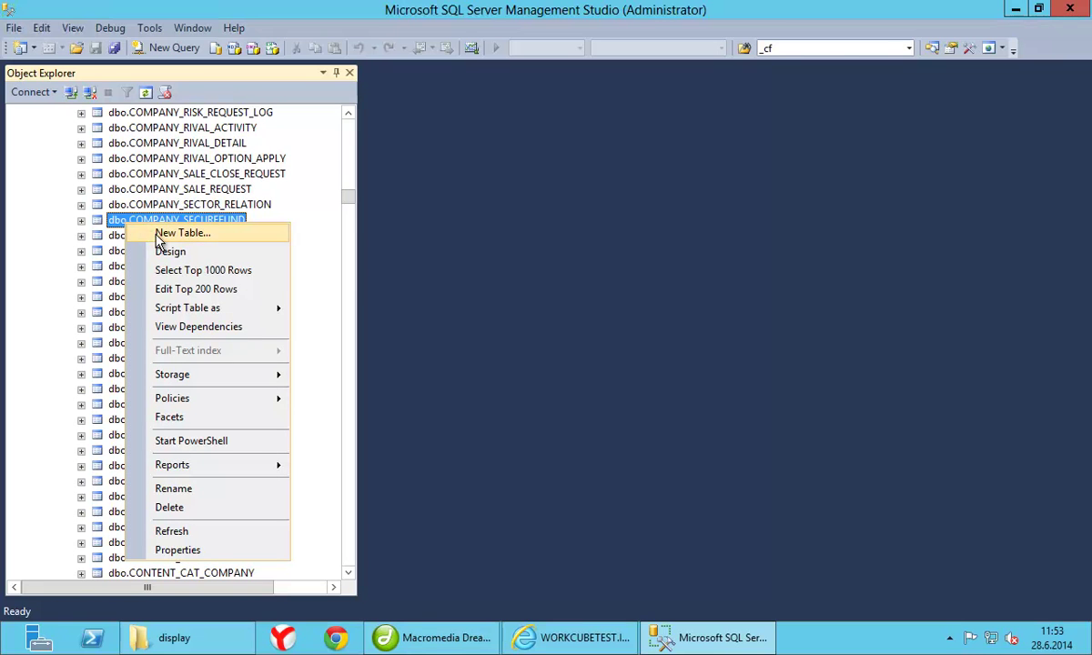
{"action": "left_click", "coordinate": [168, 233]}
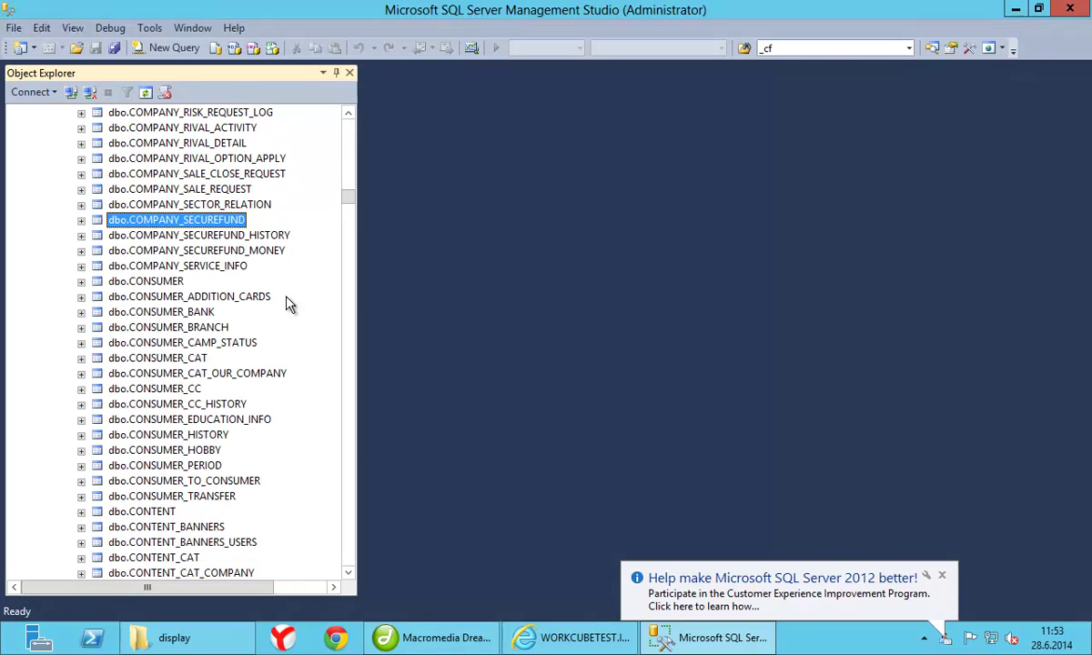
{"action": "left_click", "coordinate": [942, 576]}
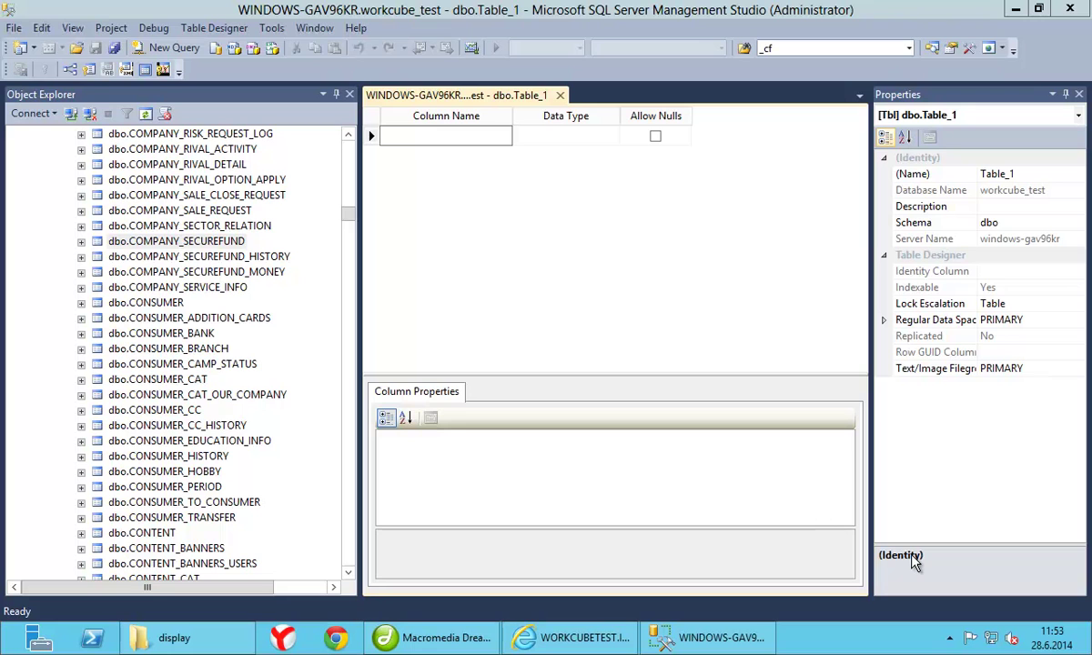
Name the new table's first column EMPLOYEES_SPEC_ID.
{"action": "left_click", "coordinate": [426, 139]}
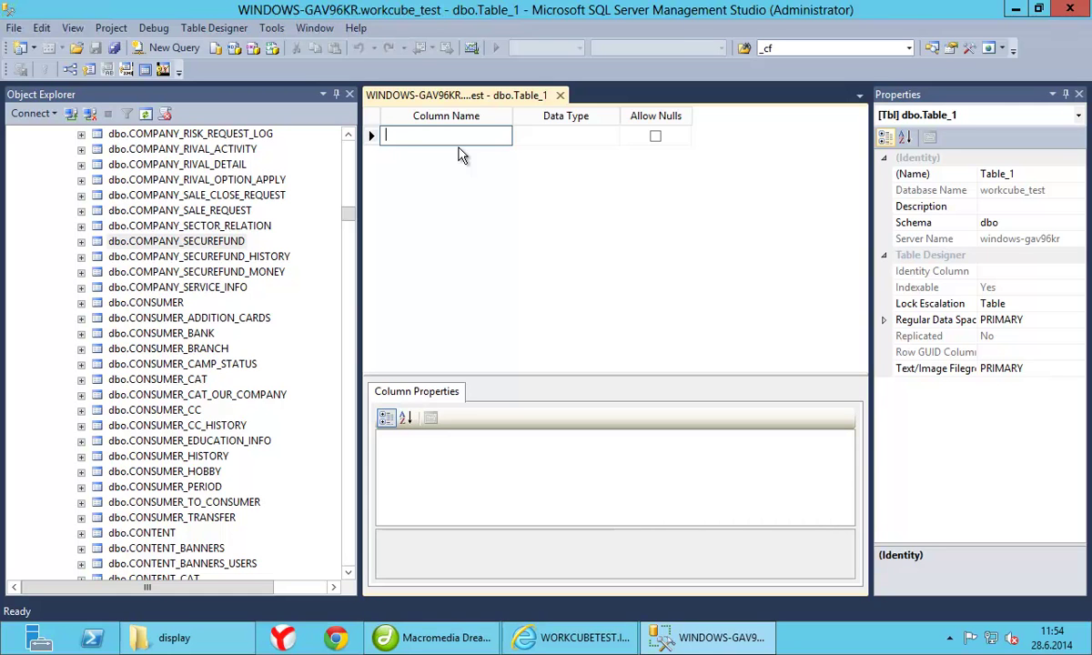
{"action": "type", "text": "EM"}
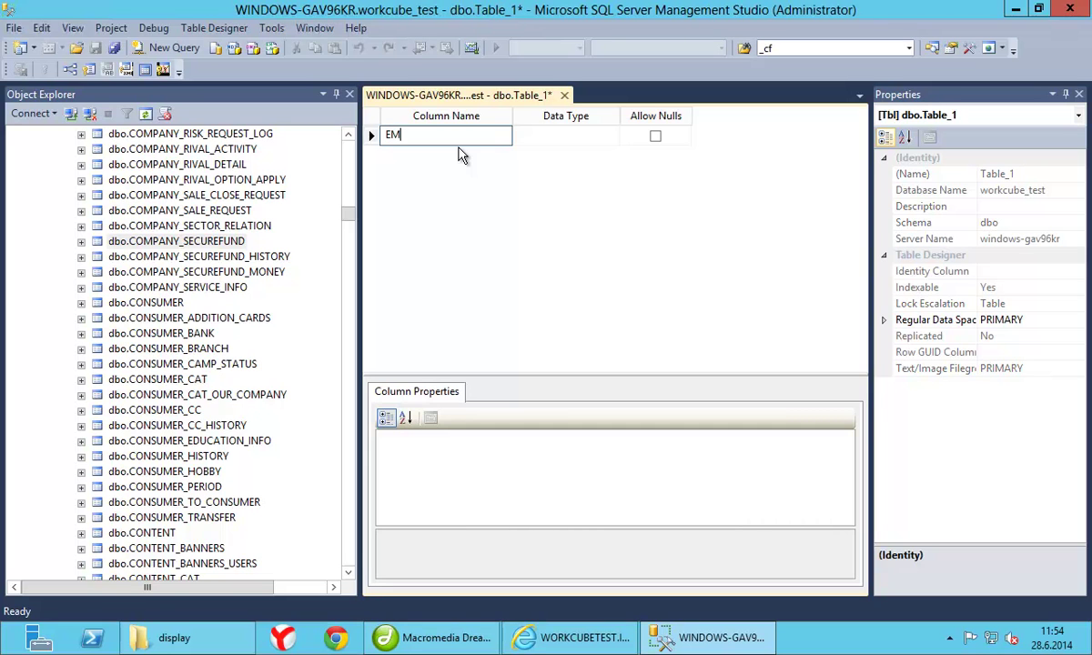
{"action": "type", "text": "PLOYEES_SPEC_ID"}
{"action": "key", "text": "Tab"}
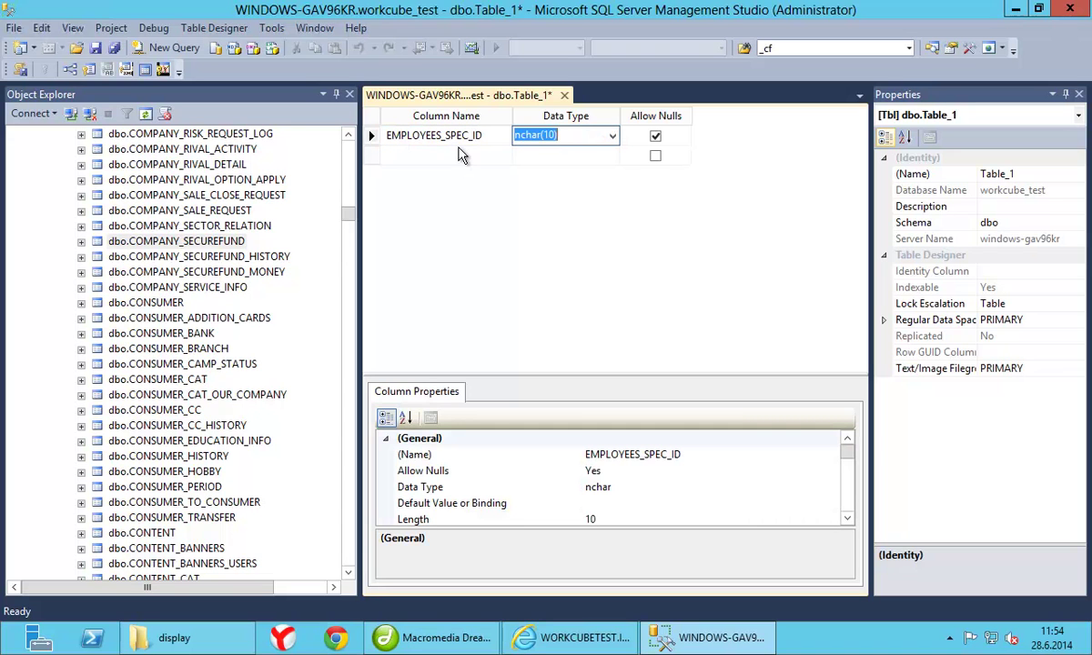
Review the available data types for the EMPLOYEES_SPEC_ID column and set its type to int.
{"action": "left_click", "coordinate": [615, 138]}
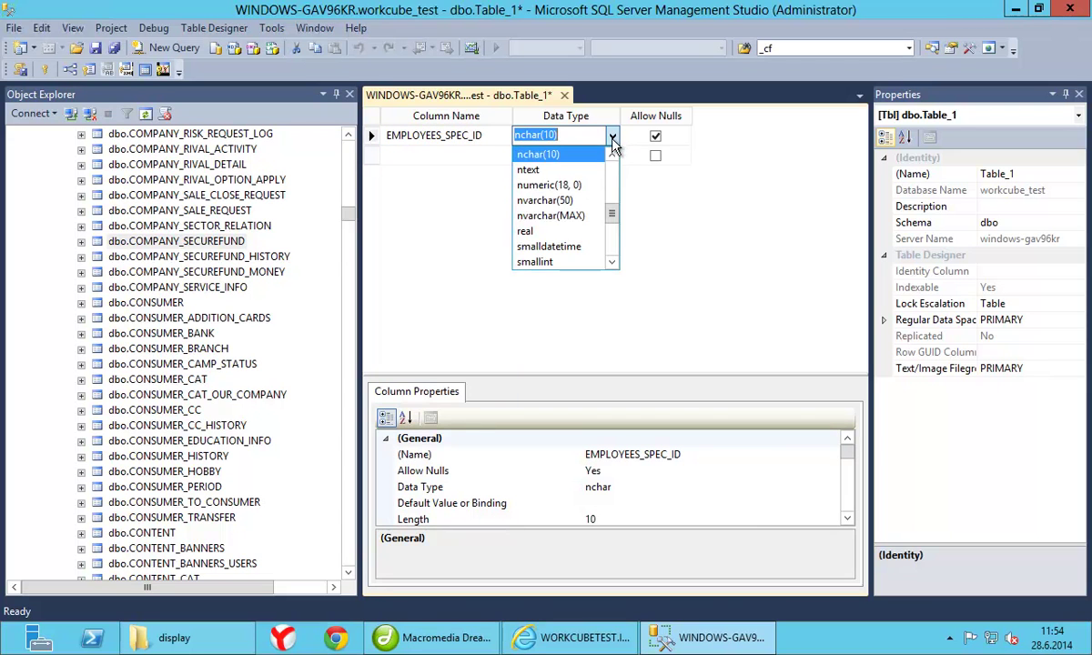
{"action": "left_click_drag", "start_coordinate": [613, 214], "coordinate": [612, 154]}
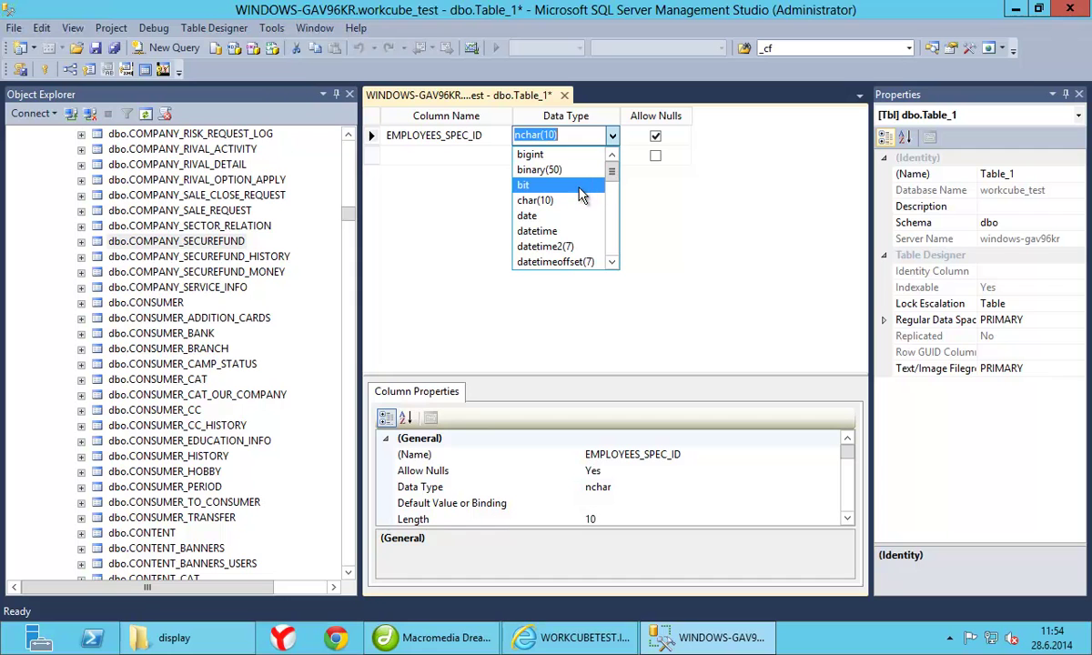
{"action": "left_click_drag", "start_coordinate": [614, 178], "coordinate": [614, 182]}
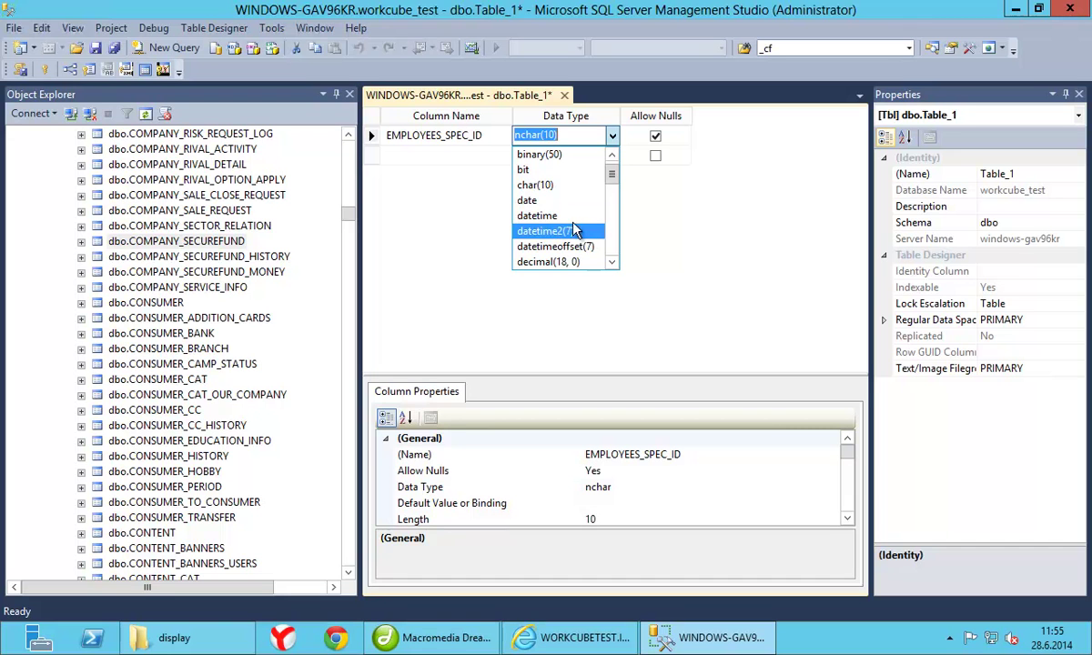
{"action": "left_click", "coordinate": [612, 262]}
{"action": "left_click", "coordinate": [612, 263]}
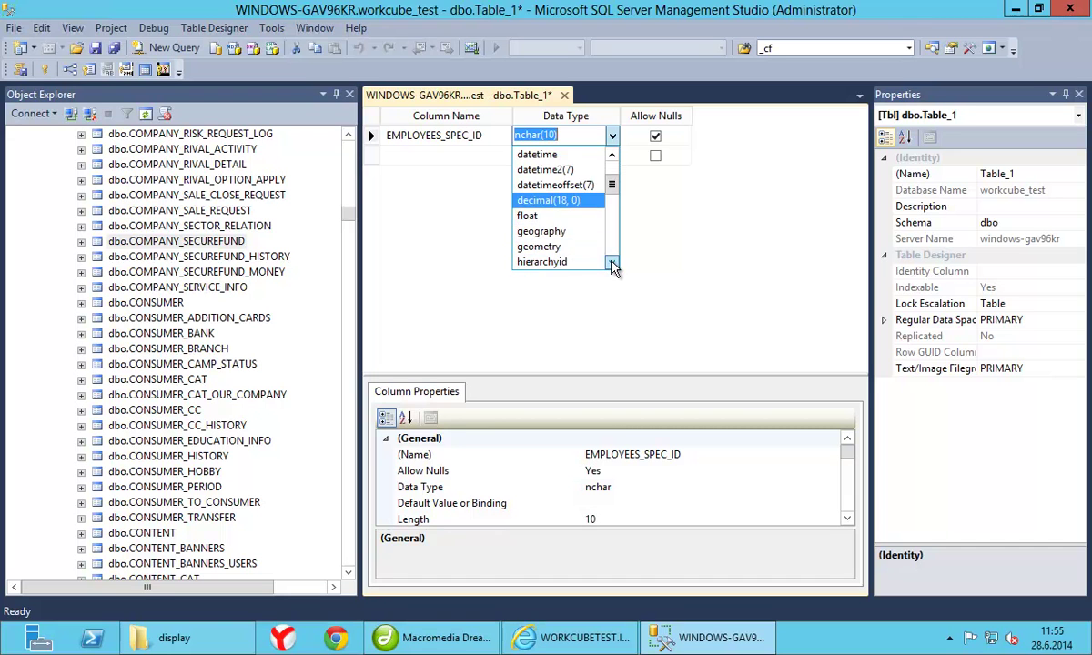
{"action": "left_click", "coordinate": [612, 263]}
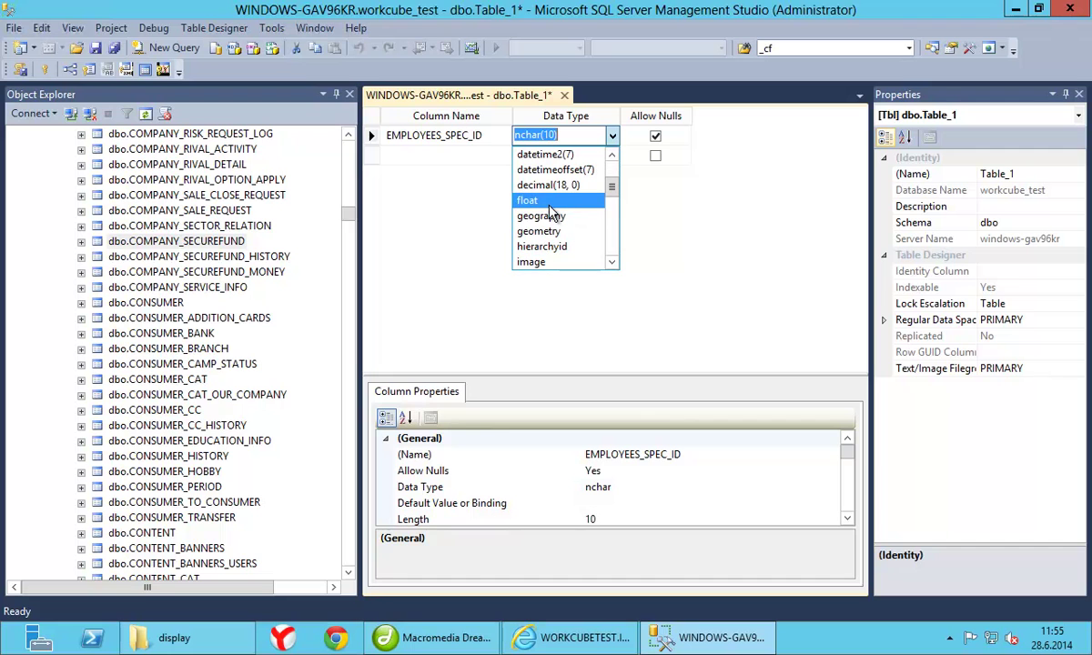
{"action": "left_click", "coordinate": [612, 263]}
{"action": "left_click", "coordinate": [612, 263]}
{"action": "left_click", "coordinate": [613, 262]}
{"action": "left_click", "coordinate": [612, 263]}
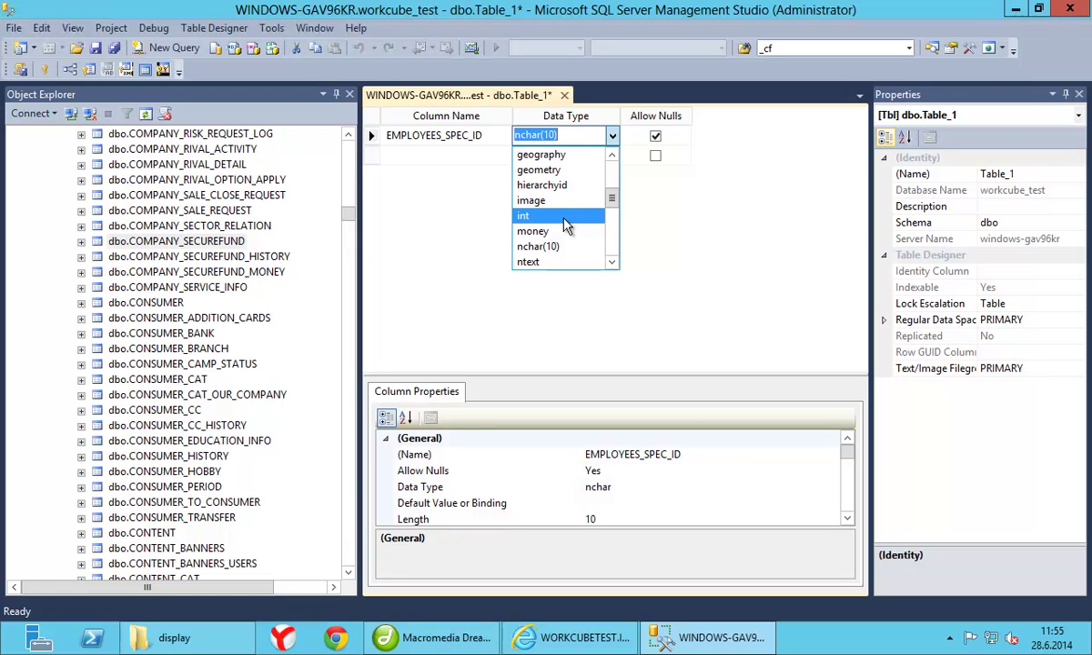
{"action": "left_click", "coordinate": [612, 263]}
{"action": "left_click", "coordinate": [612, 262]}
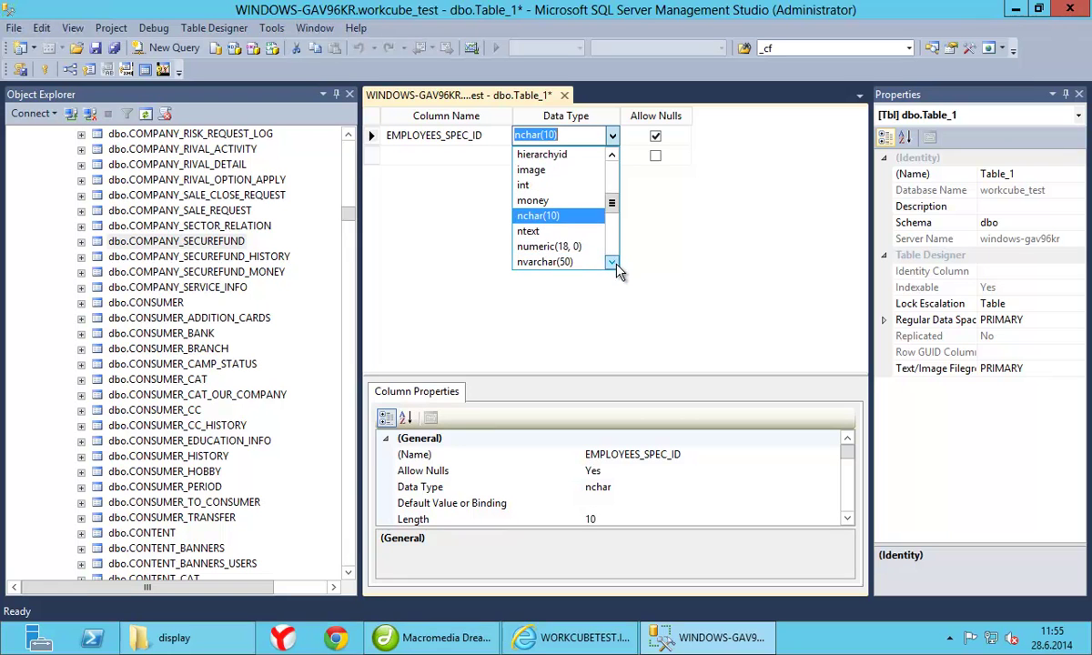
{"action": "left_click", "coordinate": [613, 263]}
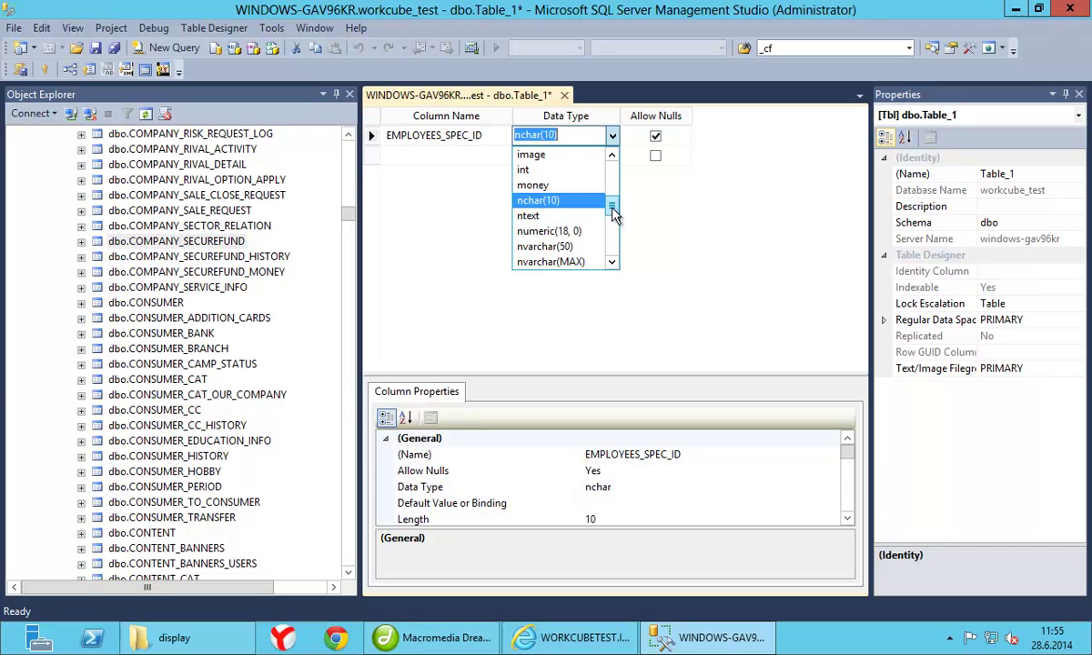
{"action": "scroll", "coordinate": [582, 212], "scroll_direction": "up", "scroll_amount": 1}
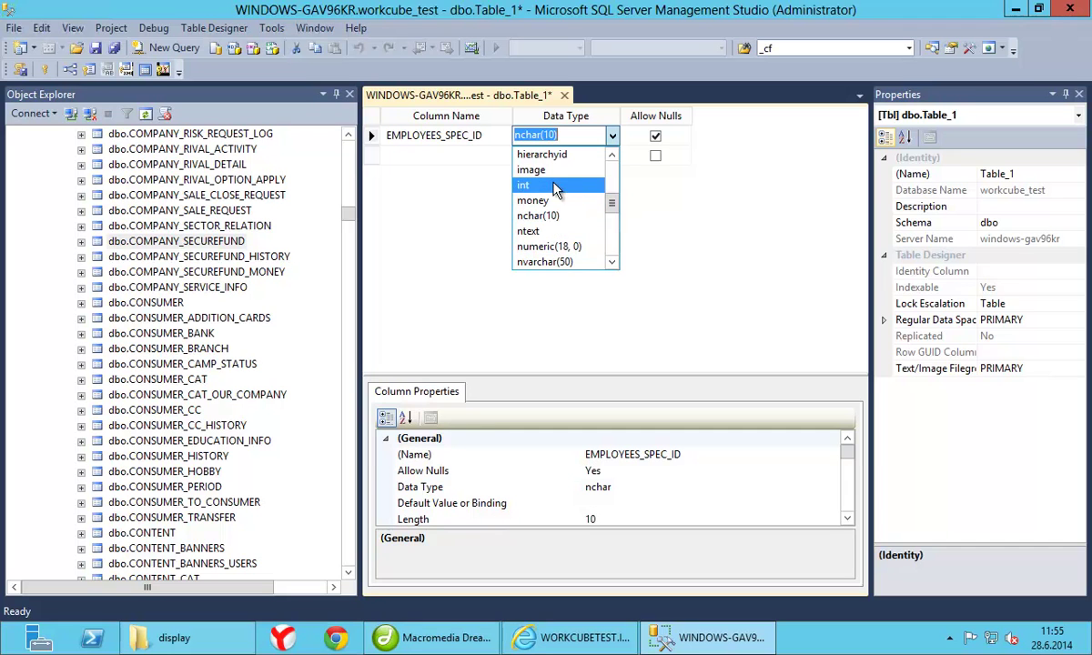
{"action": "left_click", "coordinate": [546, 185]}
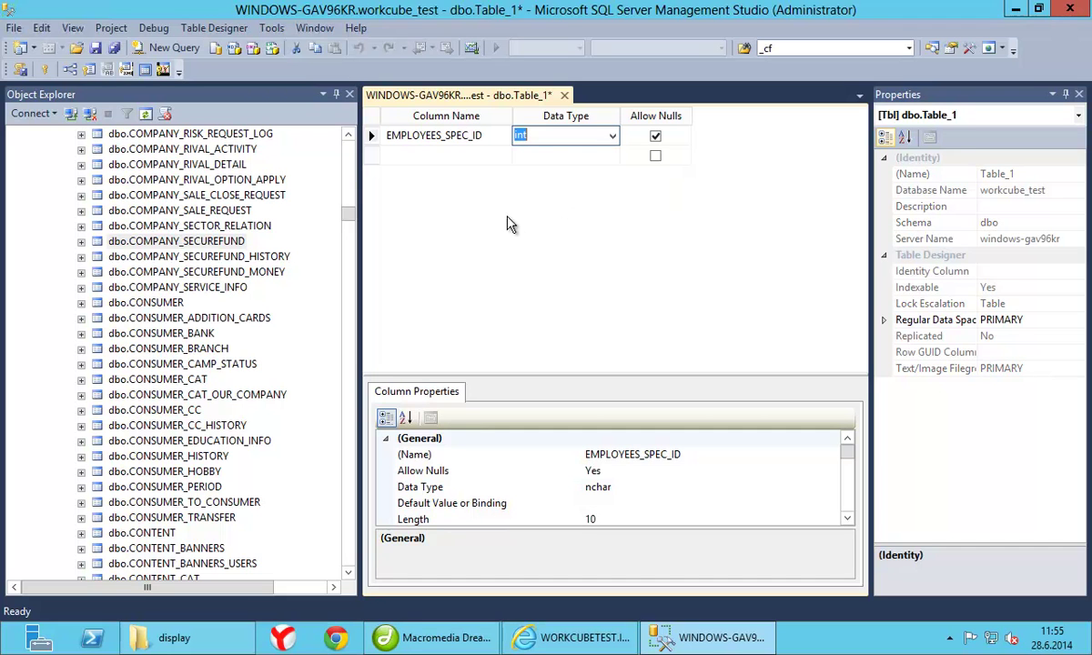
Make EMPLOYEES_SPEC_ID the identity column by setting (Is Identity) to Yes in its identity specification.
{"action": "left_click", "coordinate": [374, 139]}
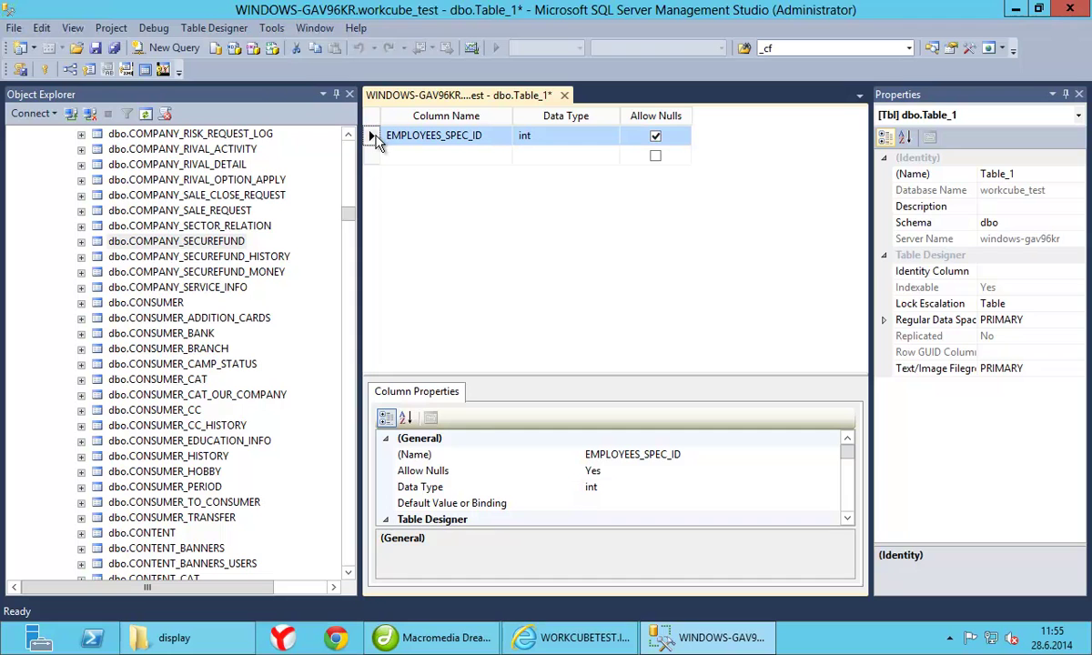
{"action": "left_click_drag", "start_coordinate": [513, 116], "coordinate": [525, 115]}
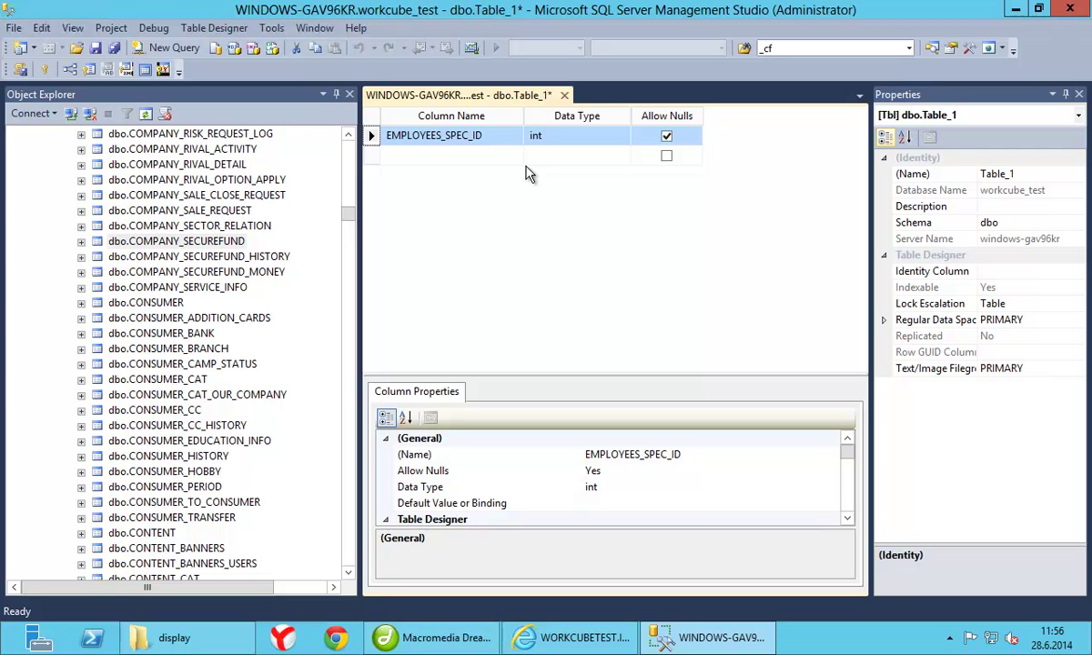
{"action": "left_click", "coordinate": [847, 519]}
{"action": "left_click", "coordinate": [847, 520]}
{"action": "left_click", "coordinate": [847, 520]}
{"action": "left_click", "coordinate": [847, 520]}
{"action": "left_click", "coordinate": [847, 519]}
{"action": "left_click", "coordinate": [847, 520]}
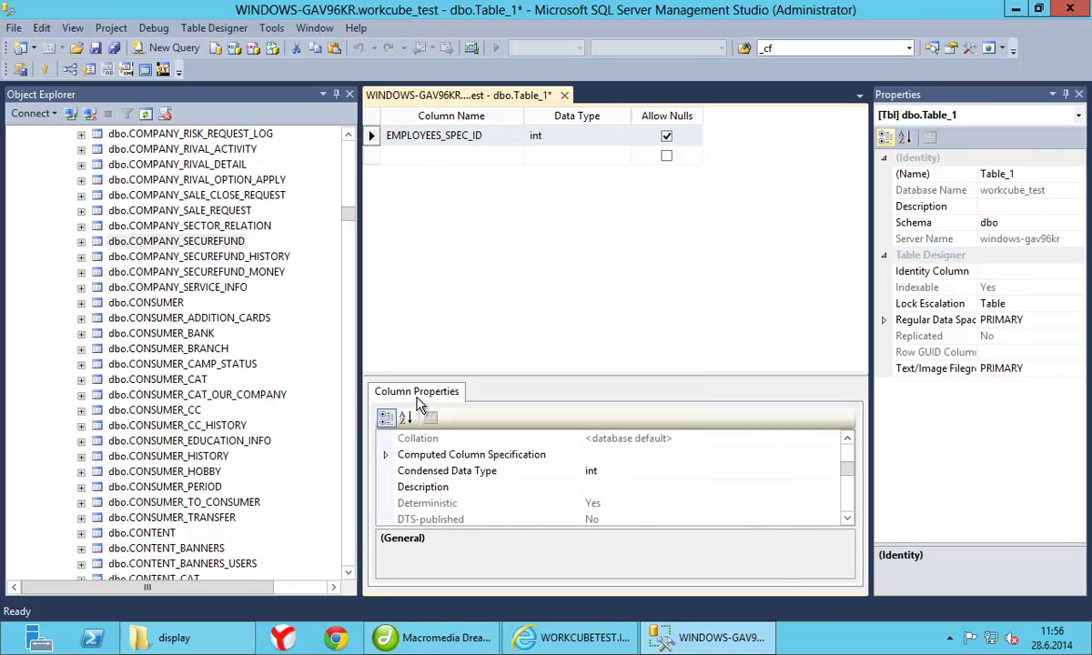
{"action": "left_click", "coordinate": [847, 520]}
{"action": "left_click", "coordinate": [847, 519]}
{"action": "left_click", "coordinate": [848, 520]}
{"action": "left_click", "coordinate": [847, 520]}
{"action": "left_click", "coordinate": [847, 520]}
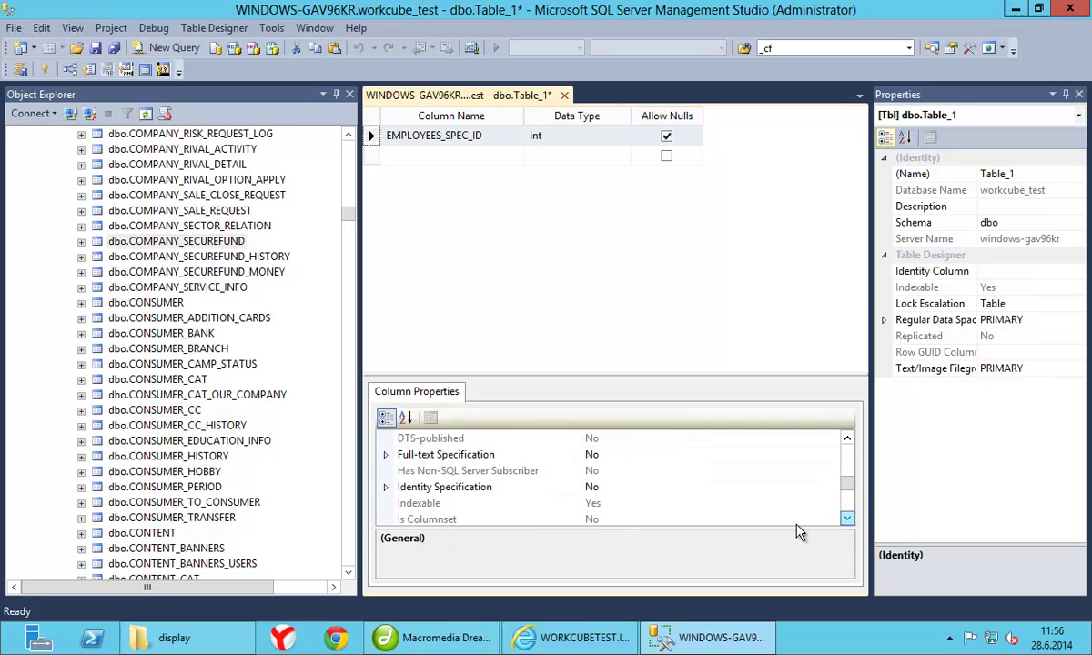
{"action": "left_click", "coordinate": [387, 489]}
{"action": "left_click", "coordinate": [618, 503]}
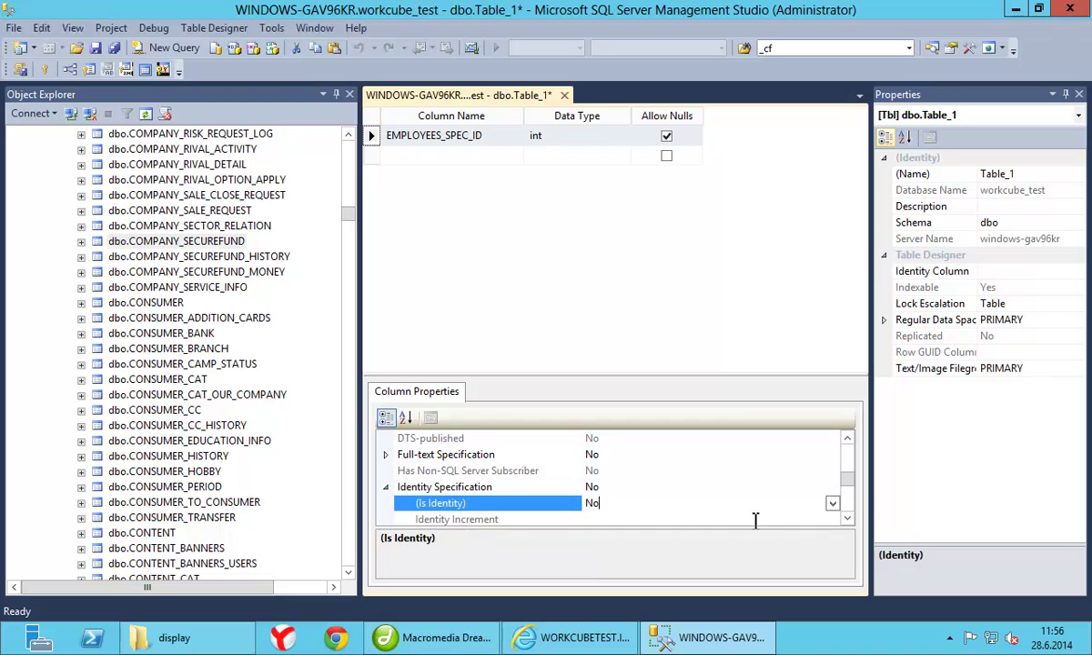
{"action": "left_click", "coordinate": [832, 503]}
{"action": "left_click", "coordinate": [628, 520]}
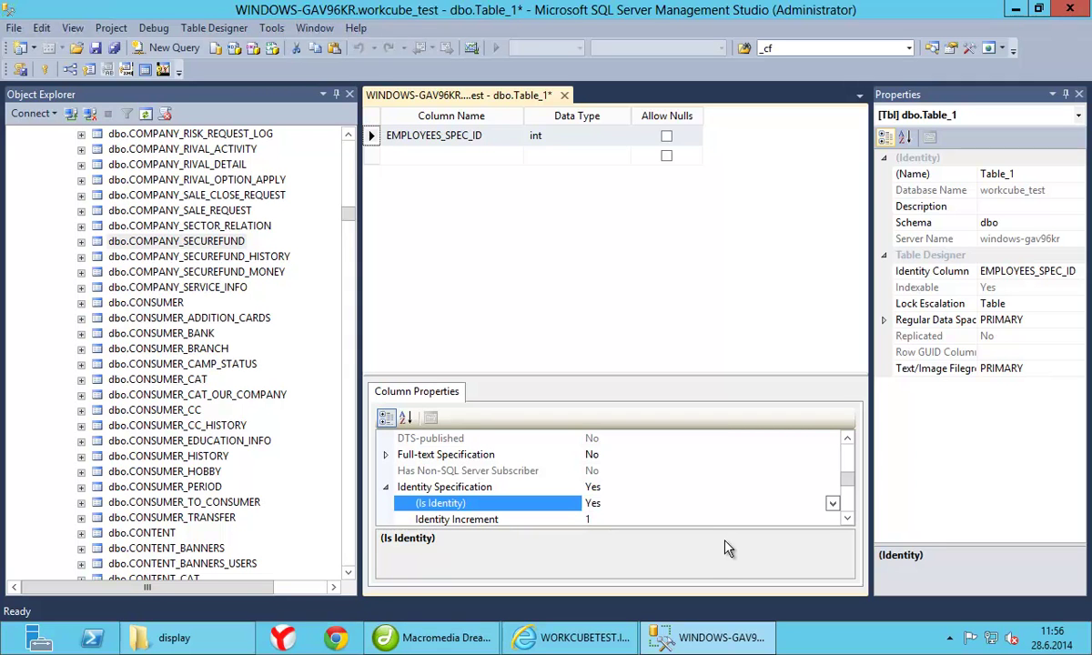
Add a second column named EMPLOYEE_ID with data type int.
{"action": "left_click", "coordinate": [405, 156]}
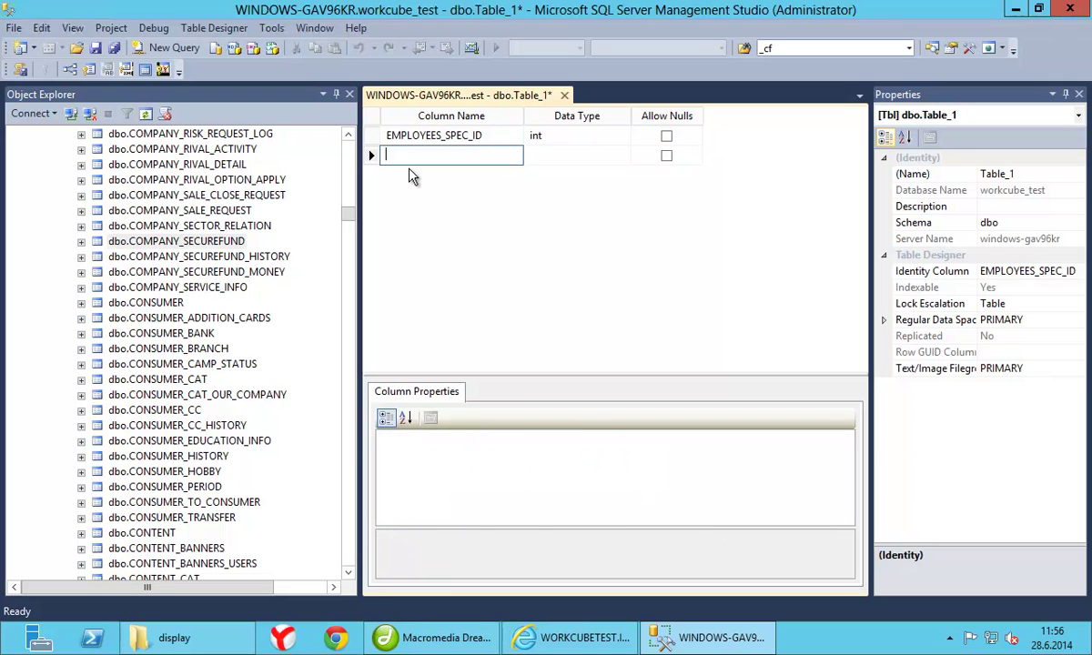
{"action": "type", "text": "EMPLOYEE_ID"}
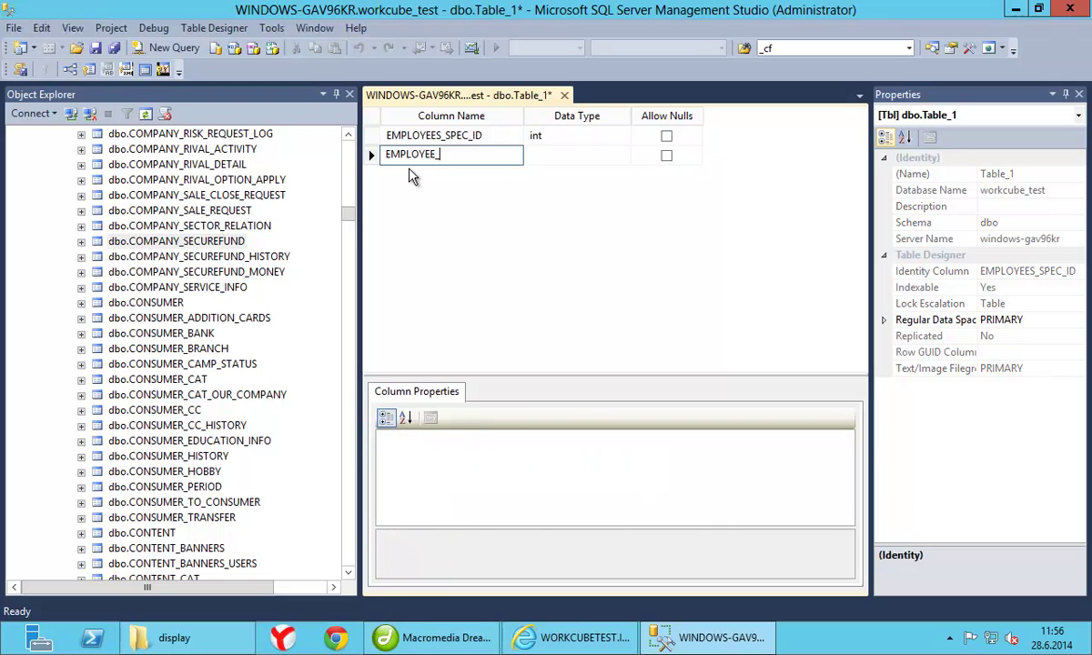
{"action": "key", "text": "Tab"}
{"action": "type", "text": "int"}
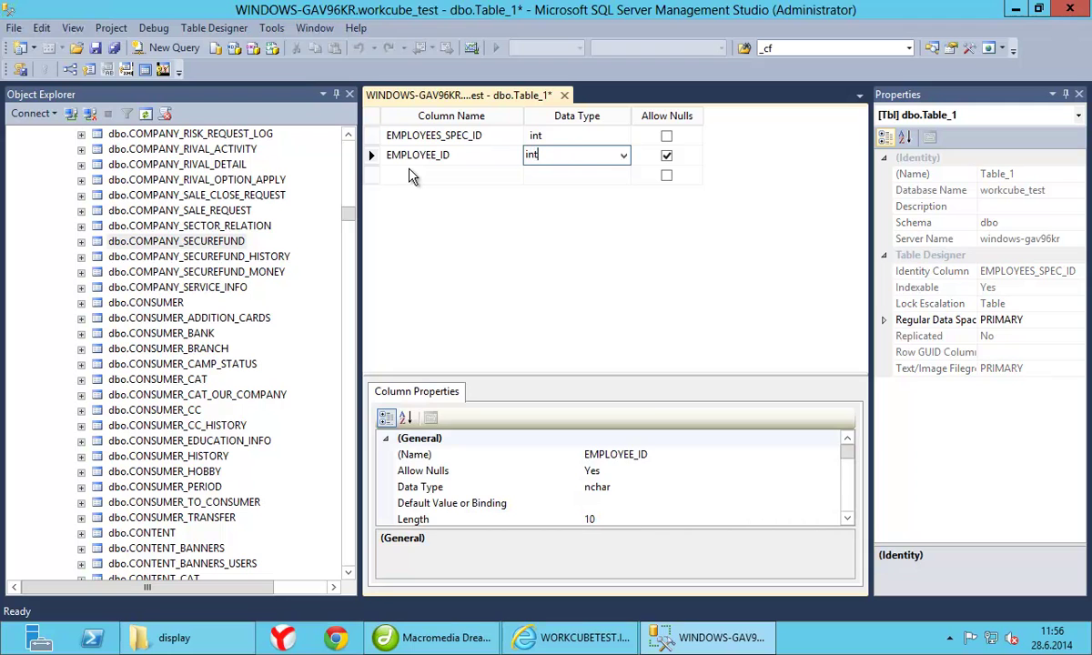
Add a third column named EMPLOYEE_FOO_SIZE below EMPLOYEE_ID.
{"action": "left_click", "coordinate": [428, 176]}
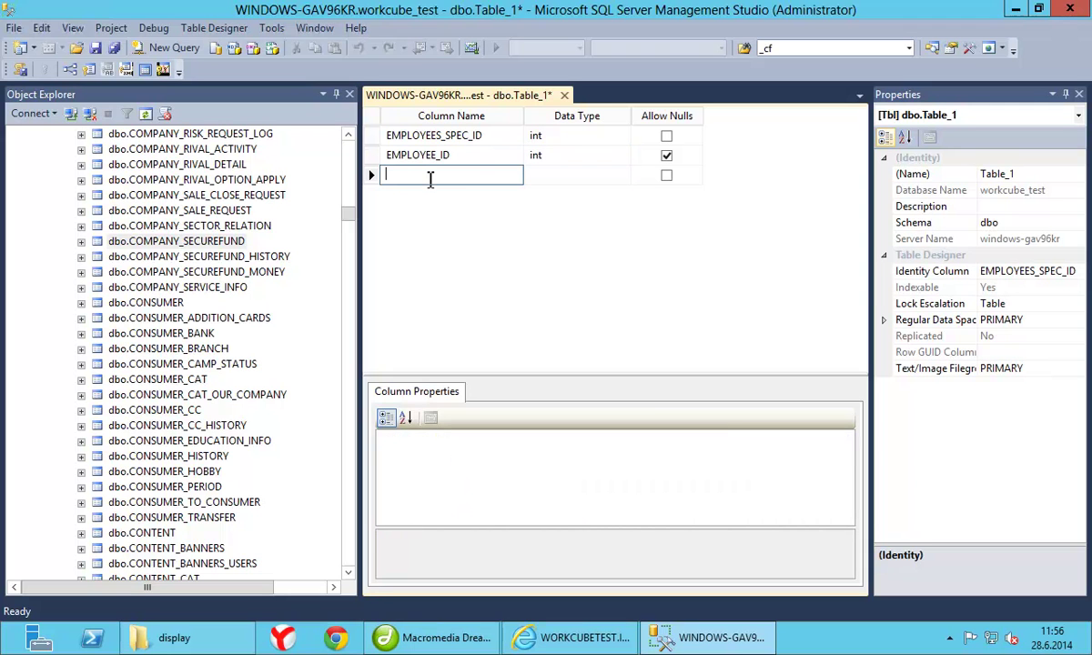
{"action": "type", "text": "EMPLOYEE"}
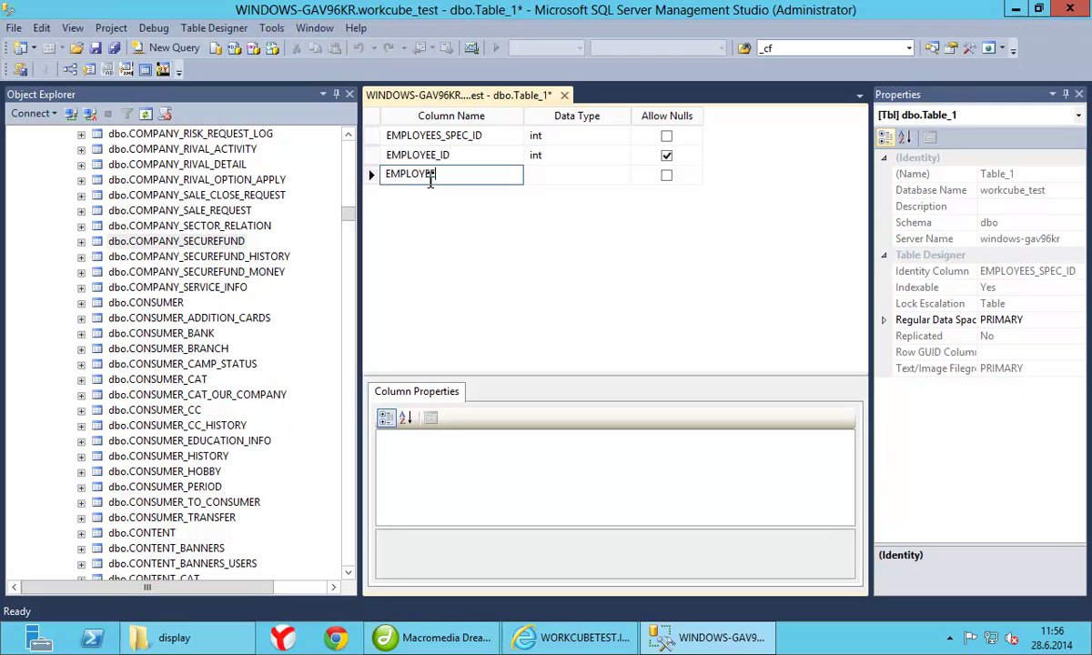
{"action": "type", "text": "_FOO_SIZE"}
{"action": "key", "text": "Tab"}
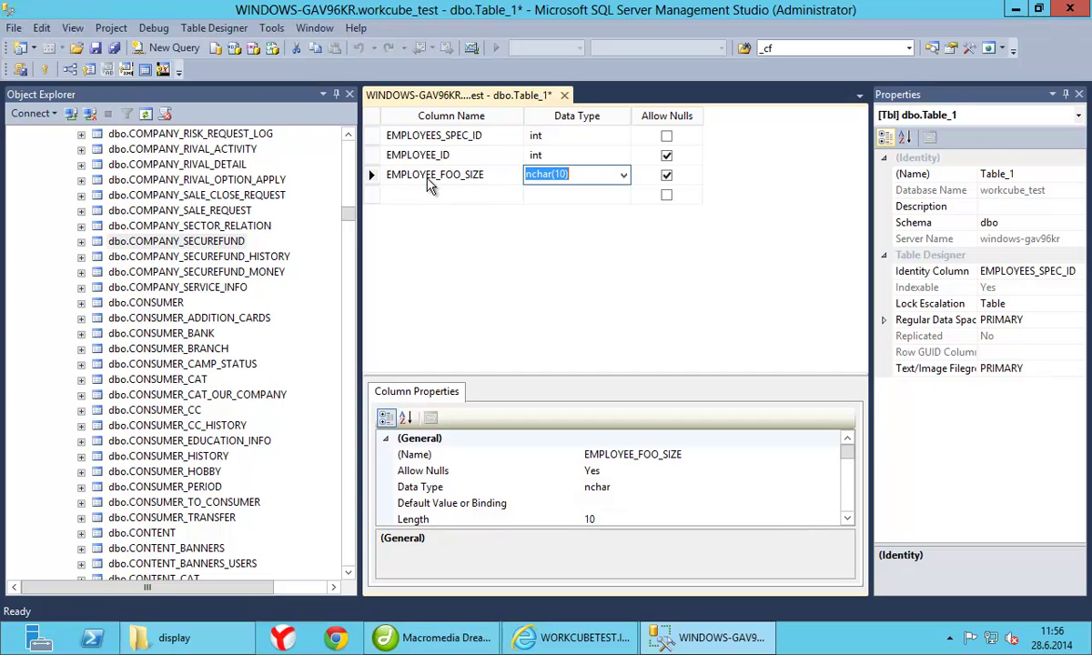
Set the data type of the EMPLOYEE_FOO_SIZE column to nvarchar(50).
{"action": "type", "text": "nv"}
{"action": "key", "text": "Left"}
{"action": "key", "text": "Right"}
{"action": "key", "text": "Right"}
{"action": "key", "text": "Right"}
{"action": "key", "text": "Right"}
{"action": "key", "text": "Right"}
{"action": "key", "text": "Right"}
{"action": "key", "text": "Right"}
{"action": "key", "text": "Right"}
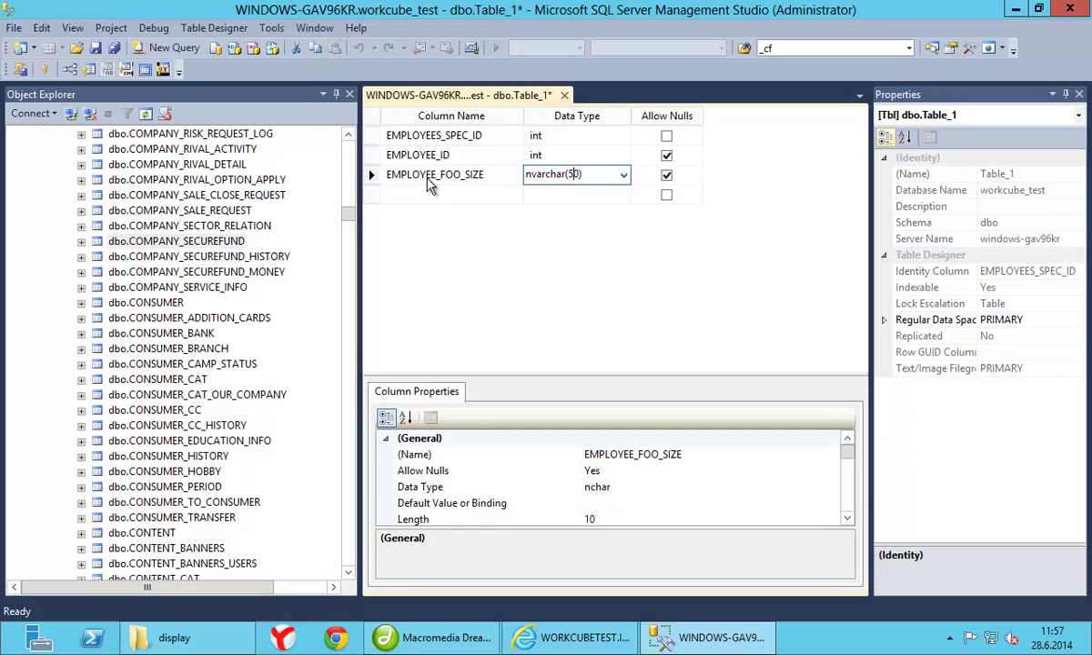
Change the data type of the EMPLOYEE_FOO_SIZE column to float.
{"action": "left_click", "coordinate": [432, 182]}
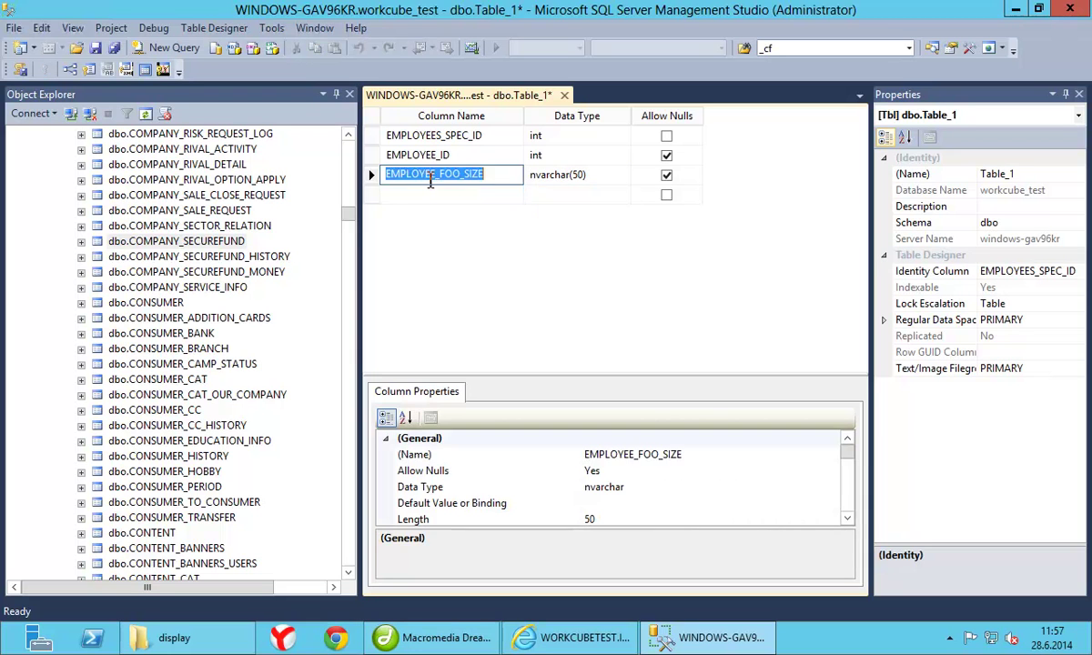
{"action": "key", "text": "Tab"}
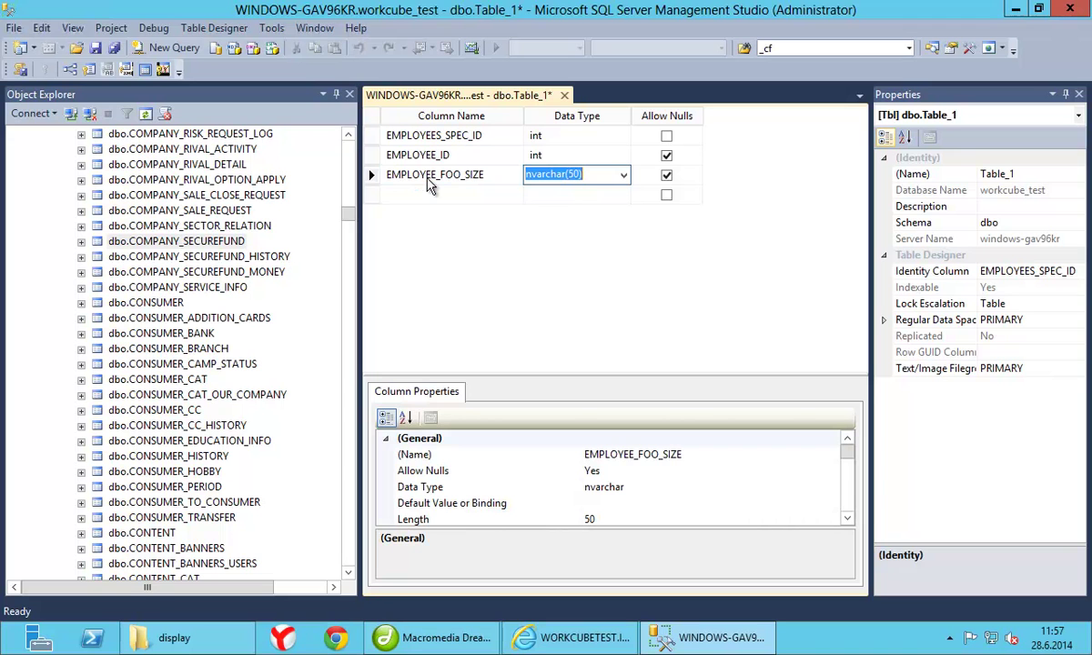
{"action": "type", "text": "flot"}
{"action": "key", "text": "Tab"}
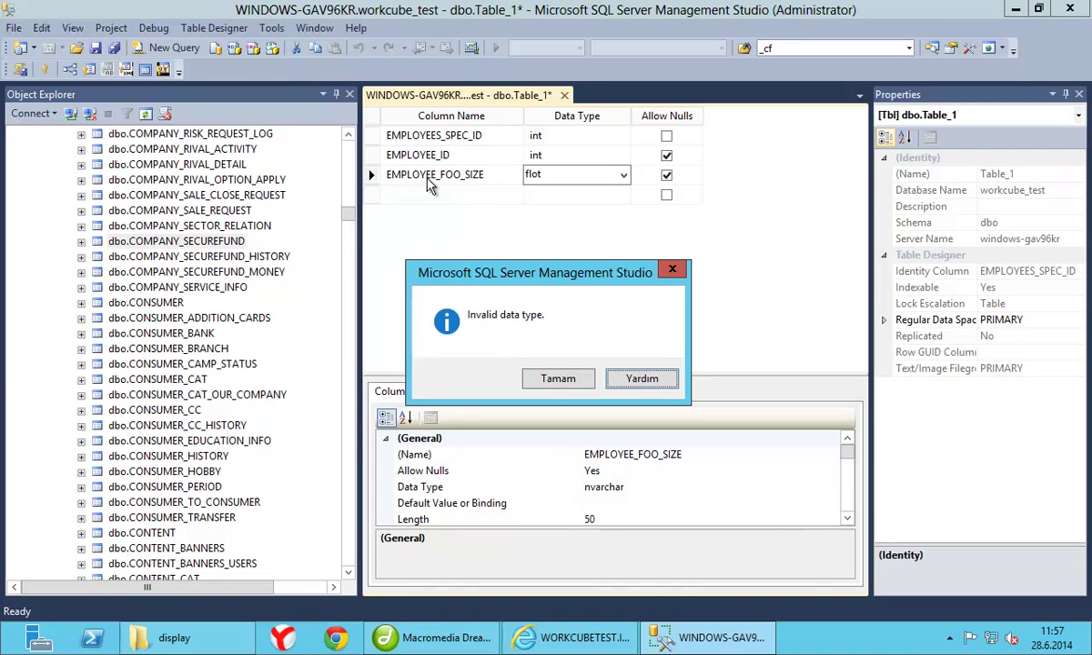
{"action": "left_click", "coordinate": [541, 375]}
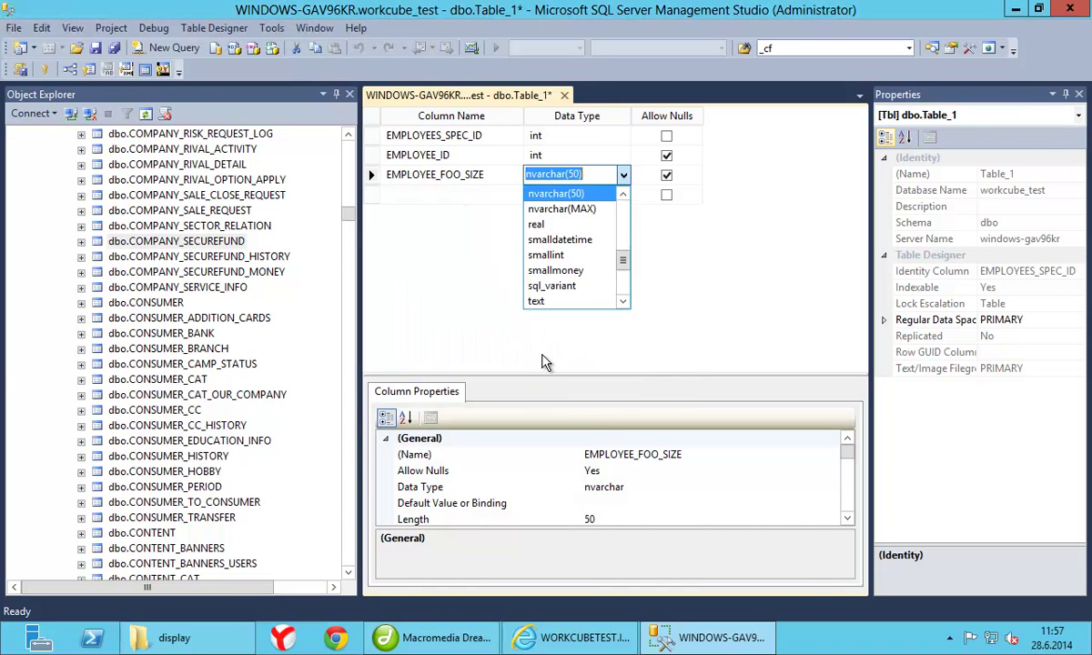
{"action": "type", "text": "flot"}
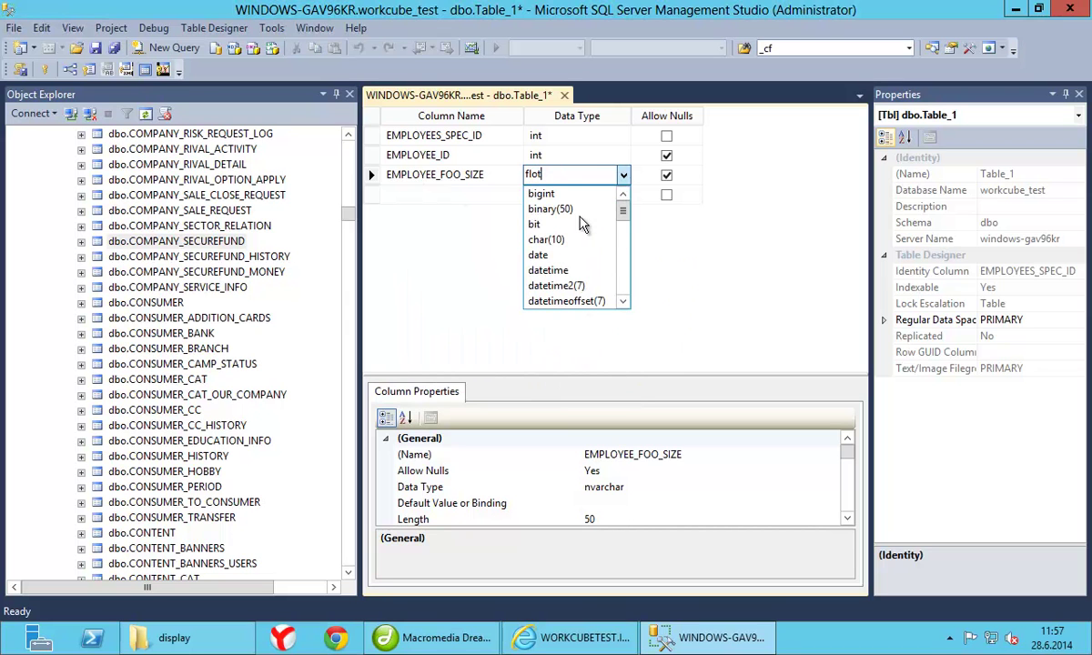
{"action": "key", "text": "BackSpace"}
{"action": "type", "text": "at"}
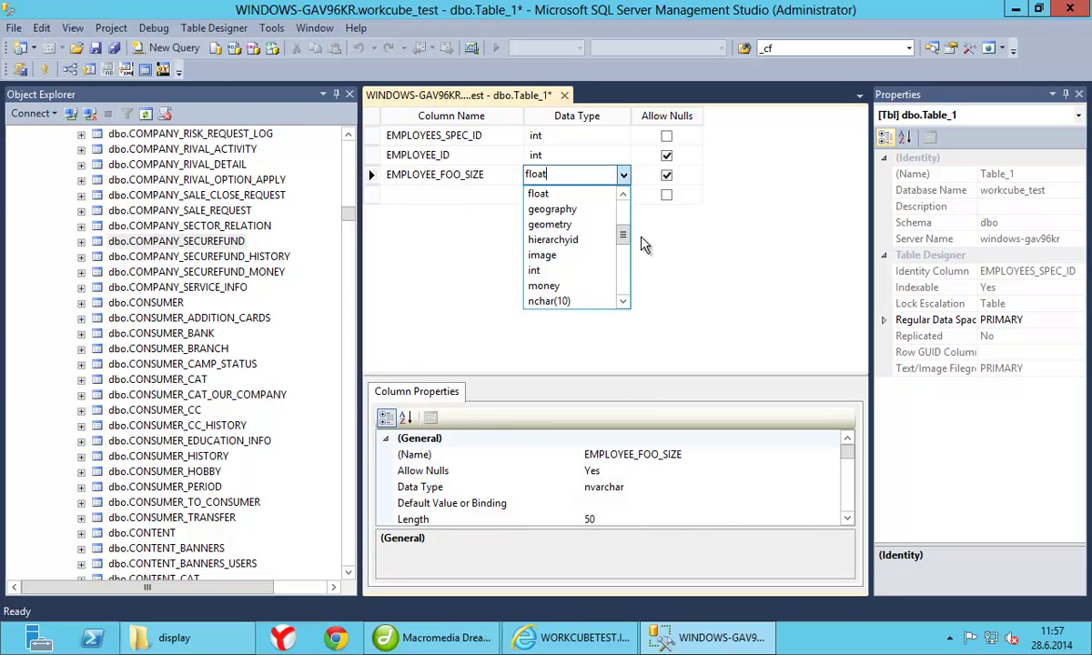
{"action": "mouse_move", "coordinate": [622, 233]}
{"action": "left_mouse_down"}
{"action": "mouse_move", "coordinate": [621, 261]}
{"action": "mouse_move", "coordinate": [621, 222]}
{"action": "left_mouse_up"}
{"action": "left_click", "coordinate": [549, 271]}
Add a fourth column named EMPLOYEE_HEIGHT with data type int.
{"action": "left_click", "coordinate": [429, 195]}
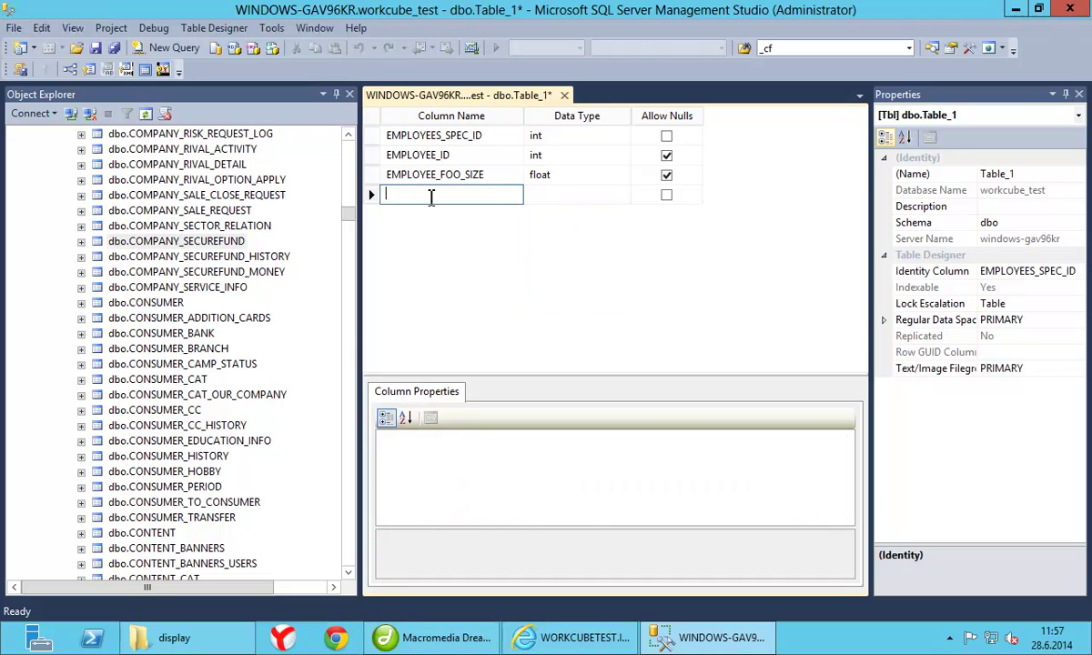
{"action": "type", "text": "EMPLOYEE_"}
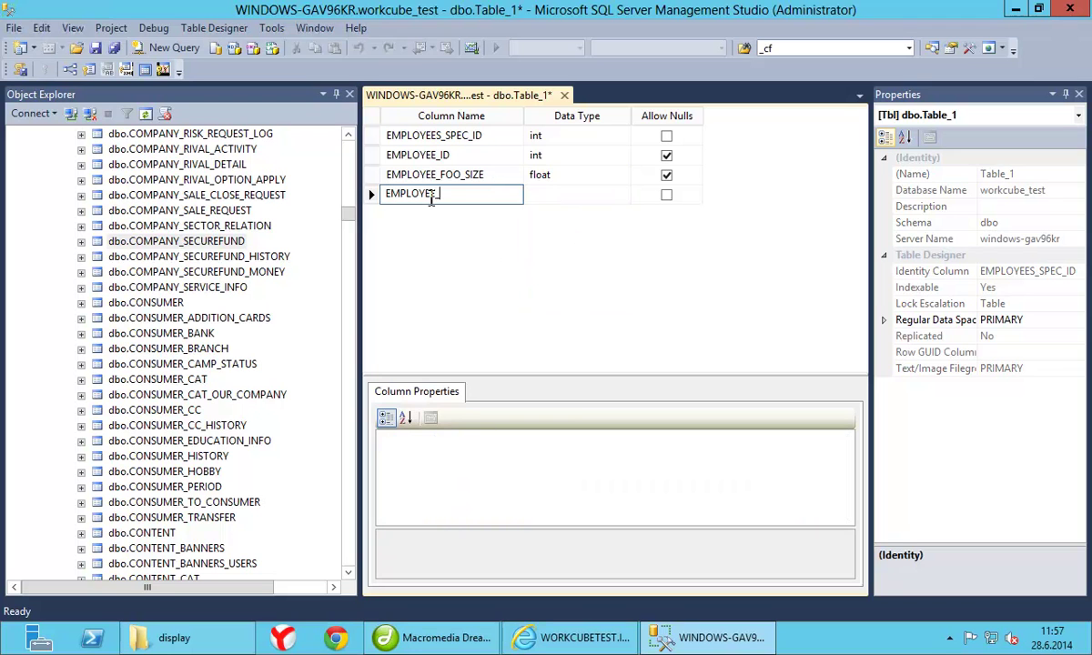
{"action": "type", "text": "HEIGHT"}
{"action": "key", "text": "Tab"}
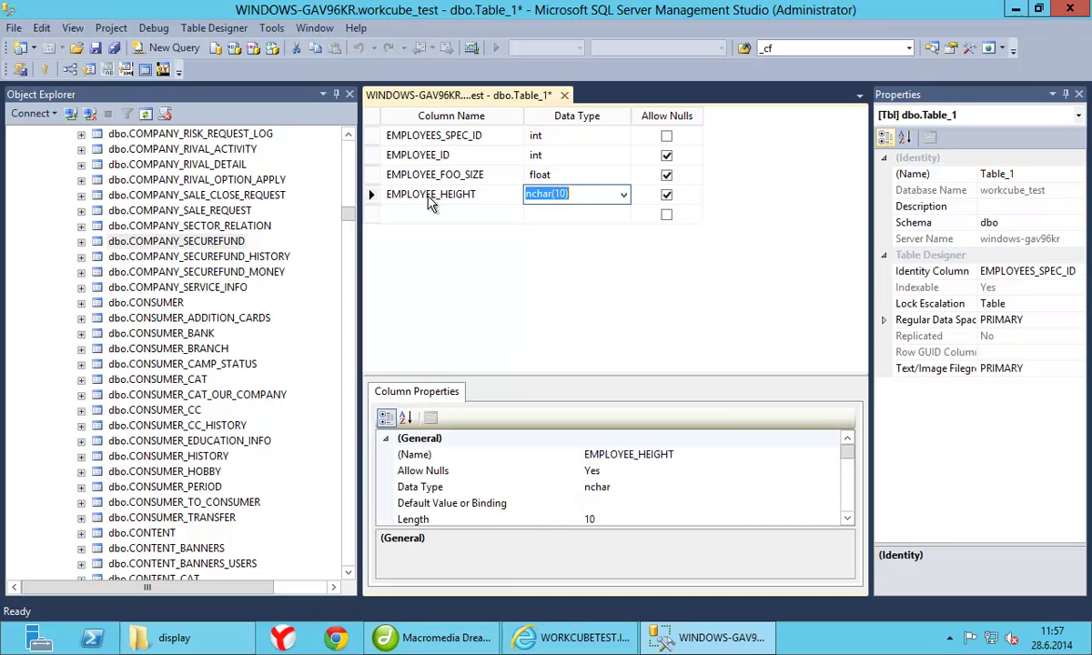
{"action": "type", "text": "int"}
{"action": "key", "text": "Tab"}
{"action": "key", "text": "Tab"}
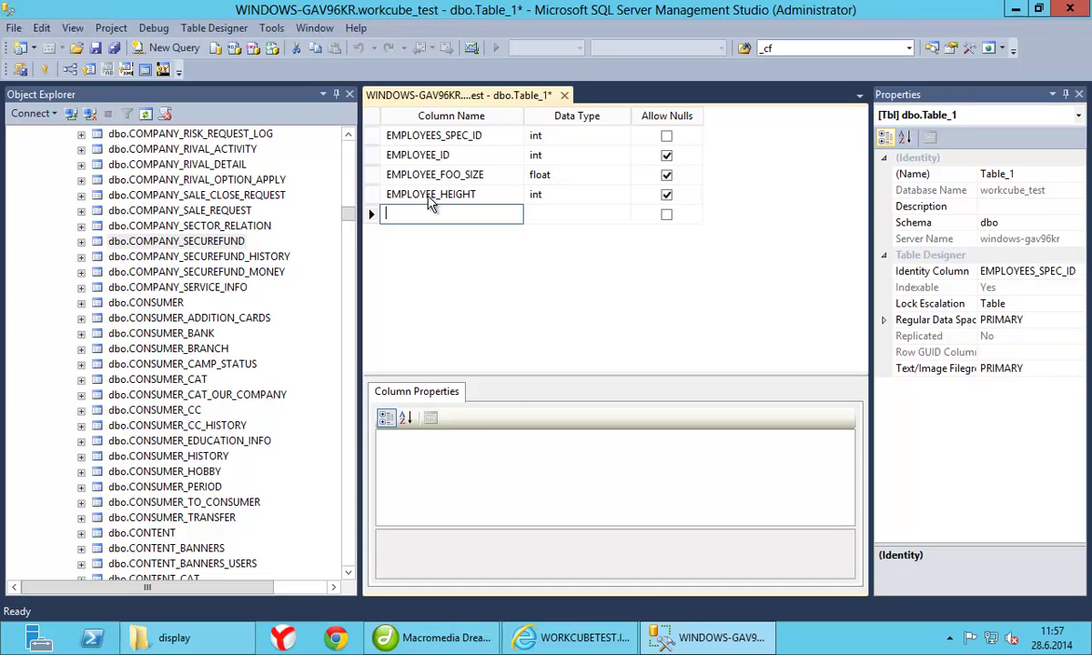
Add a fifth column named EMPLOYEE_WEIGHT with data type float.
{"action": "type", "text": "EMPLOYEE"}
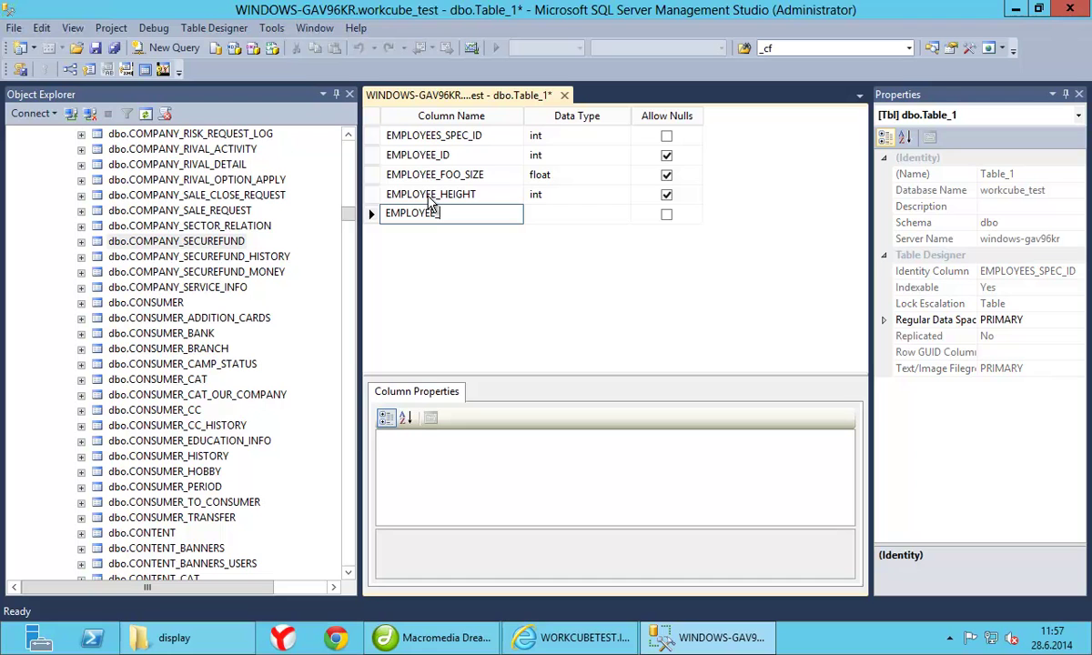
{"action": "type", "text": "_WEIGHT"}
{"action": "key", "text": "Tab"}
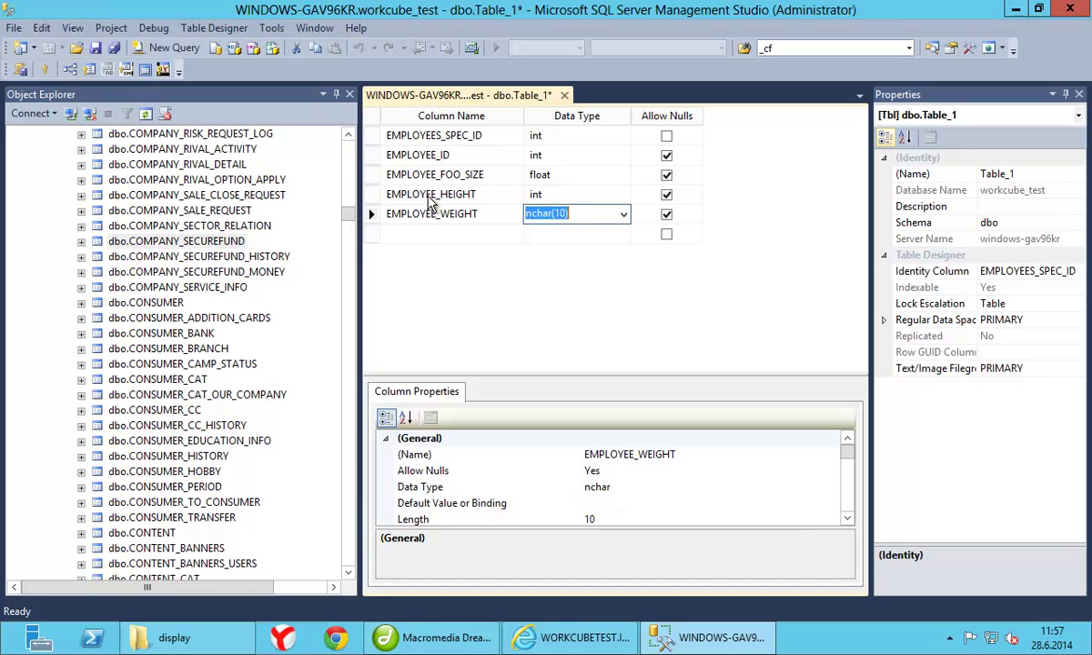
{"action": "type", "text": "int"}
{"action": "key", "text": "BackSpace"}
{"action": "key", "text": "BackSpace"}
{"action": "key", "text": "BackSpace"}
{"action": "type", "text": "fl"}
Change the data type of the EMPLOYEE_HEIGHT column to float.
{"action": "key", "text": "Up"}
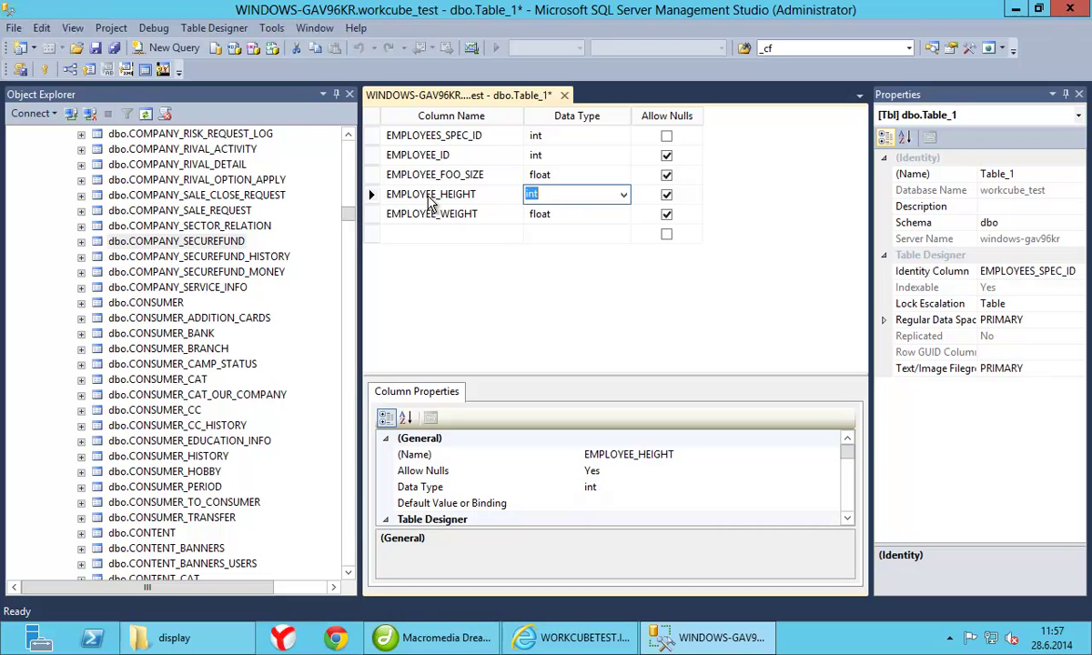
{"action": "type", "text": "flo"}
{"action": "key", "text": "Down"}
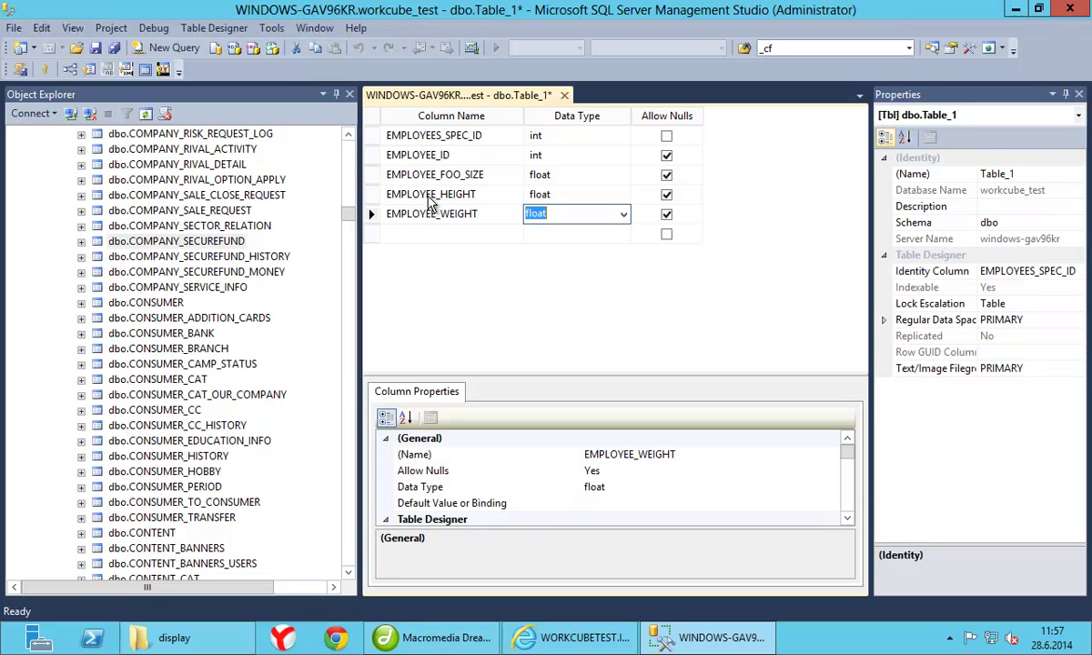
{"action": "key", "text": "Up"}
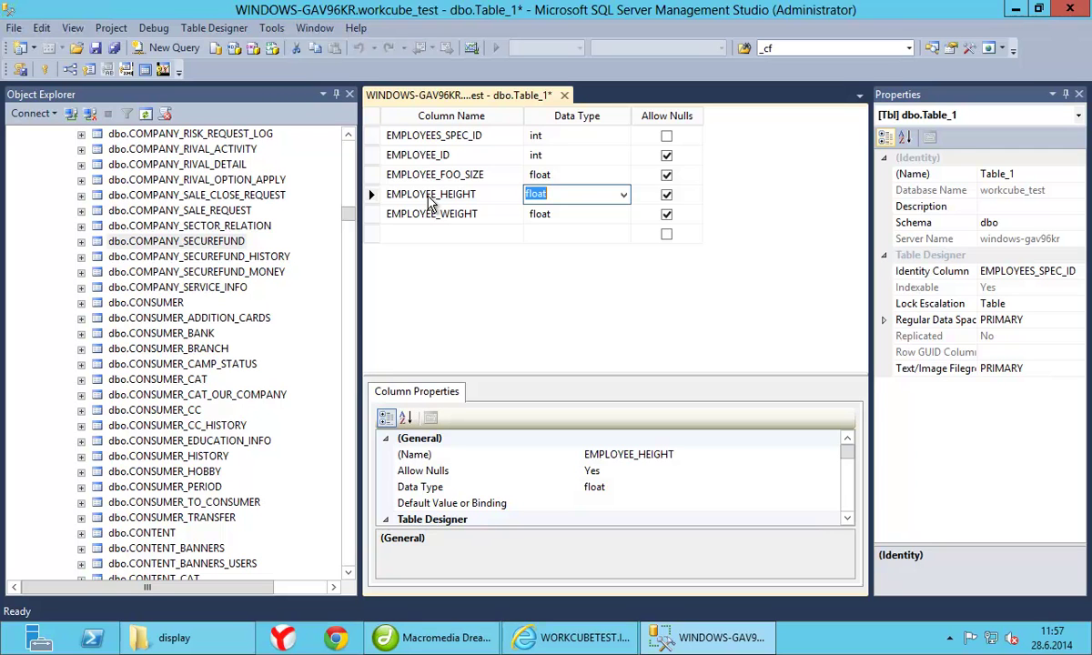
Add a column named EXPLANATİON in the empty row below EMPLOYEE_WEIGHT.
{"action": "key", "text": "Down"}
{"action": "key", "text": "Down"}
{"action": "key", "text": "shift+Tab"}
{"action": "type", "text": "EX"}
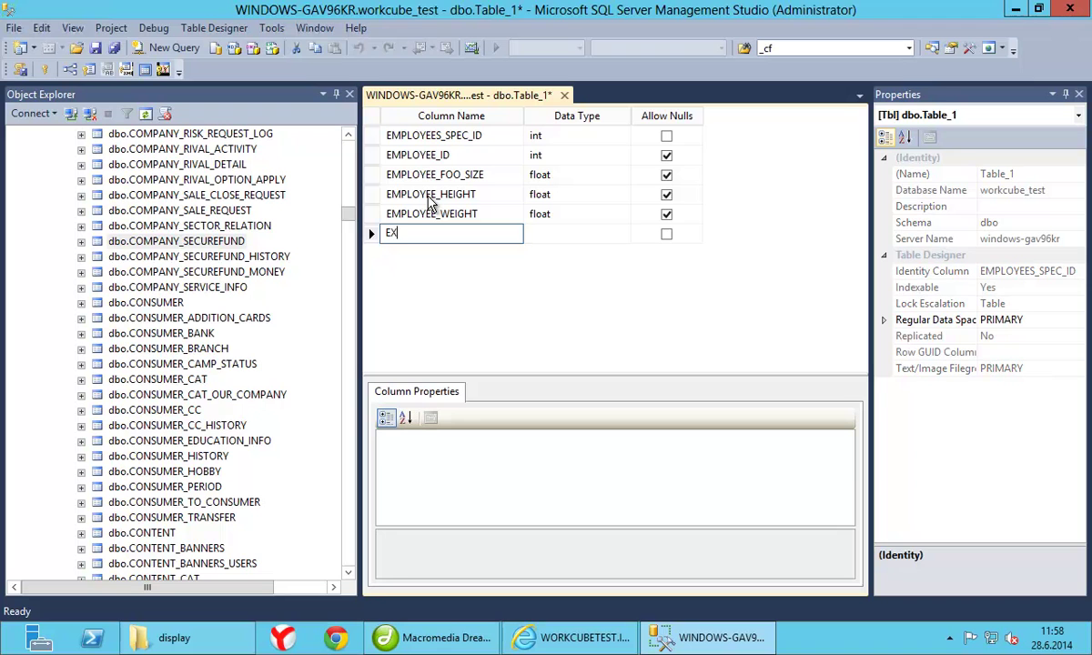
{"action": "type", "text": "PLANATION"}
{"action": "key", "text": "Tab"}
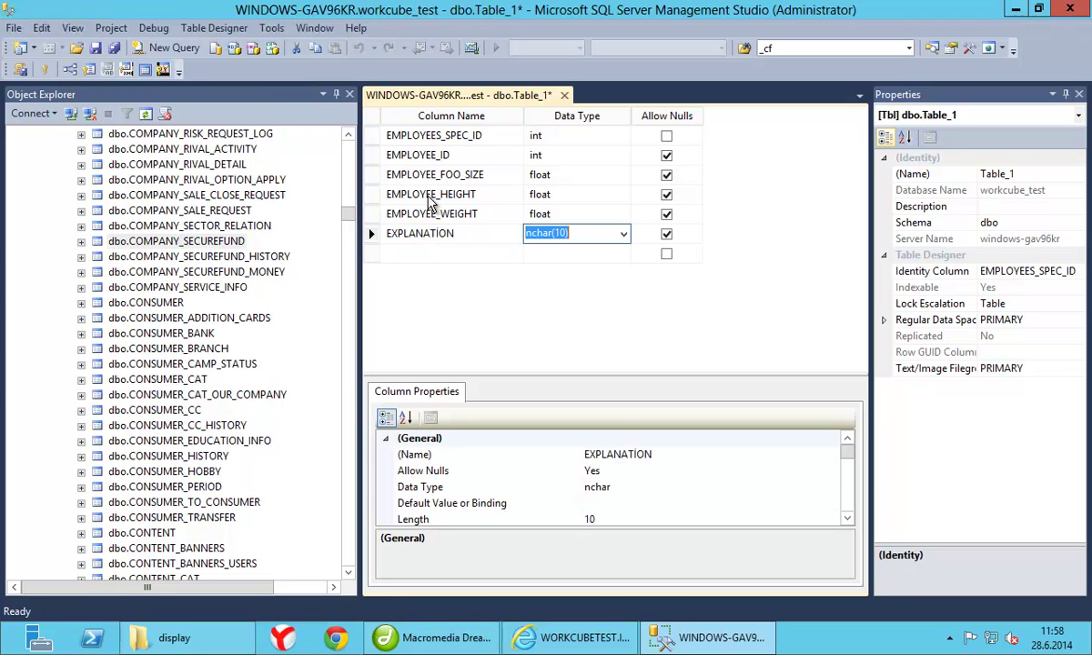
Set the data type of the EXPLANATİON column to ntext.
{"action": "key", "text": "BackSpace"}
{"action": "key", "text": "BackSpace"}
{"action": "key", "text": "BackSpace"}
{"action": "key", "text": "BackSpace"}
{"action": "key", "text": "BackSpace"}
{"action": "key", "text": "BackSpace"}
{"action": "key", "text": "BackSpace"}
{"action": "key", "text": "BackSpace"}
{"action": "key", "text": "BackSpace"}
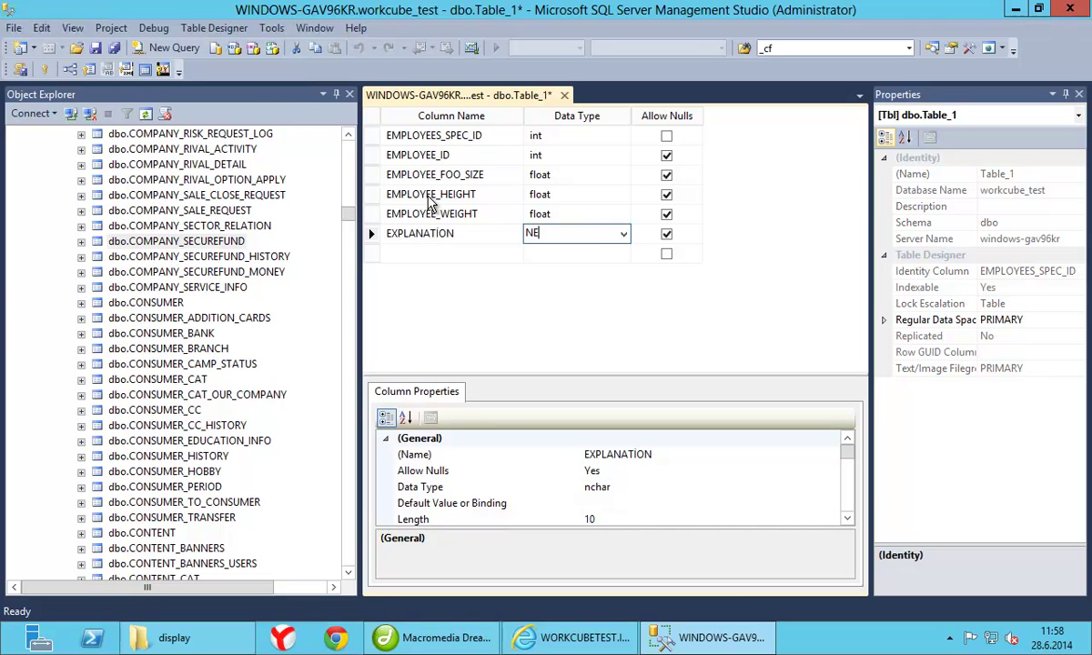
{"action": "type", "text": "ntext"}
{"action": "key", "text": "Return"}
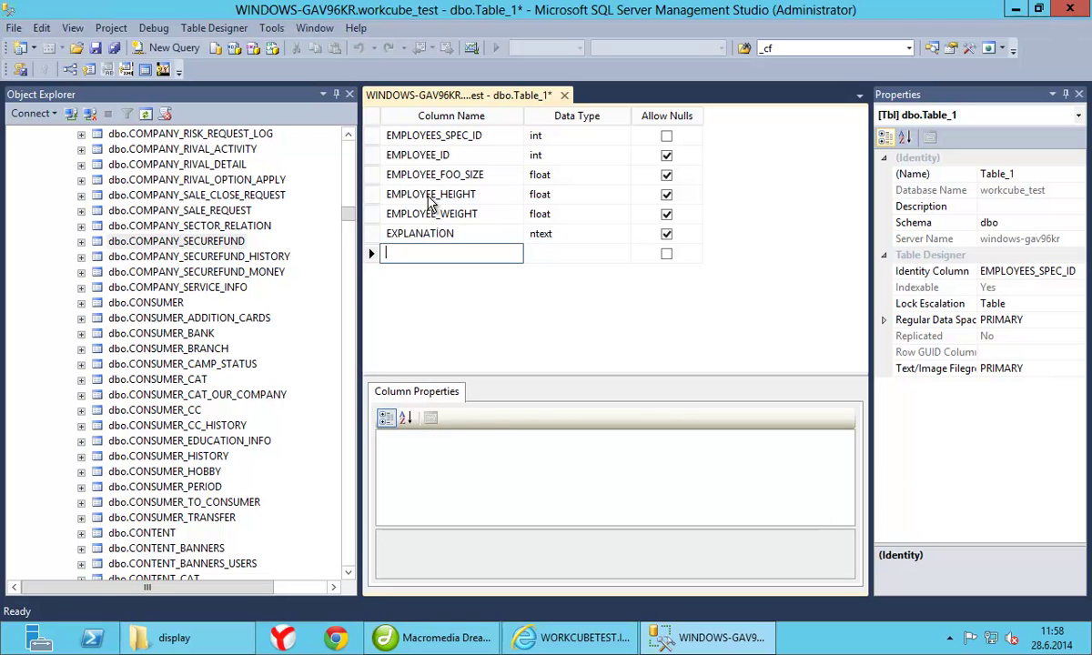
Add a column named COLOR_EYES in the empty row below EXPLANATİON.
{"action": "type", "text": "COLO"}
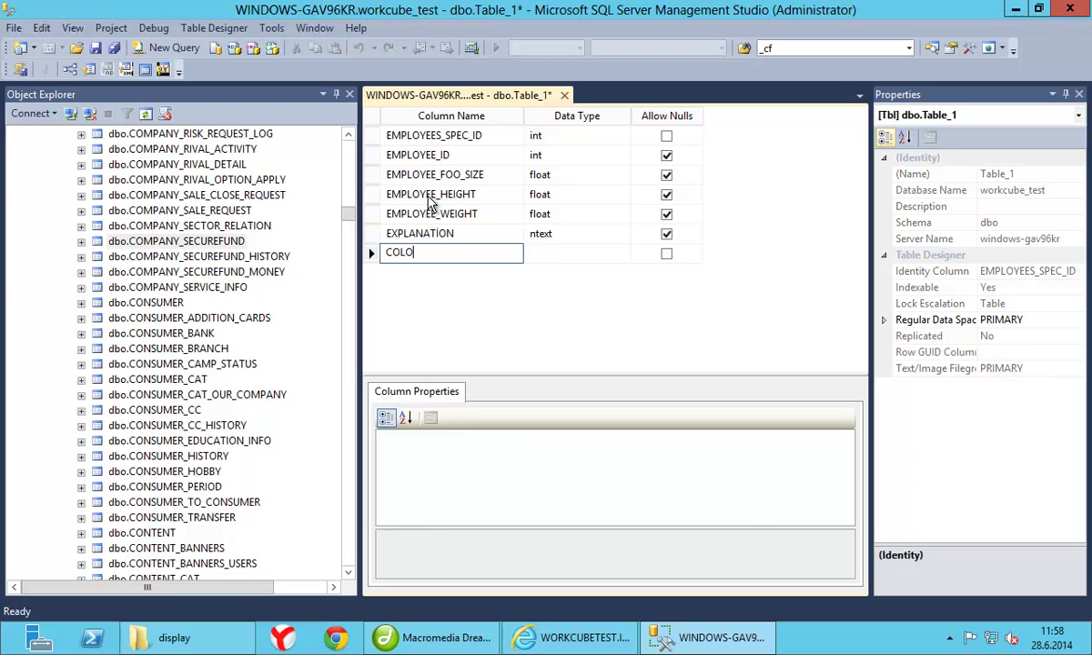
{"action": "type", "text": "R_EYES"}
{"action": "key", "text": "Tab"}
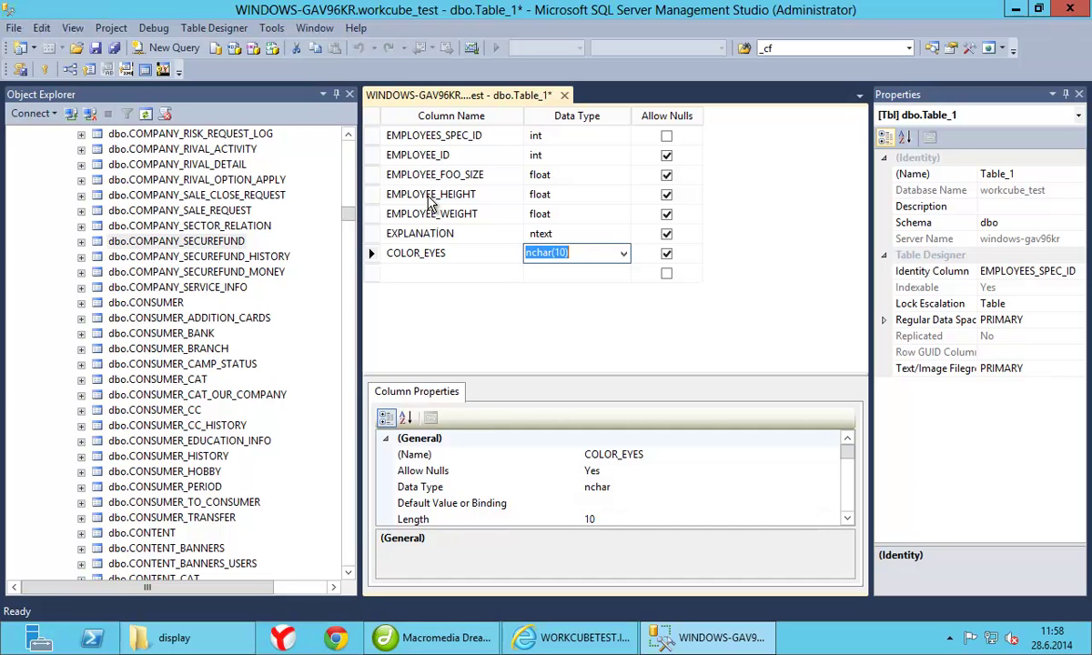
Set the data type of the COLOR_EYES column to nchar(50).
{"action": "key", "text": "BackSpace"}
{"action": "type", "text": "nvn"}
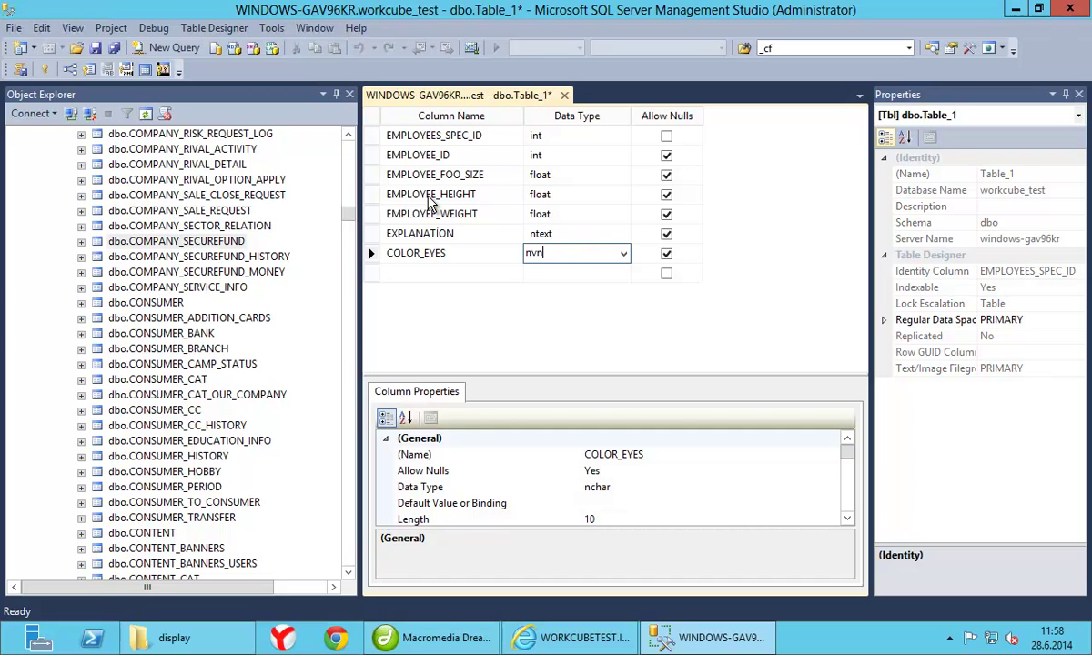
{"action": "key", "text": "BackSpace"}
{"action": "type", "text": "a"}
{"action": "key", "text": "BackSpace"}
{"action": "key", "text": "BackSpace"}
{"action": "key", "text": "BackSpace"}
{"action": "type", "text": "n"}
{"action": "key", "text": "End"}
{"action": "key", "text": "Left"}
{"action": "key", "text": "Left"}
{"action": "key", "text": "BackSpace"}
{"action": "type", "text": "5"}
{"action": "key", "text": "Return"}
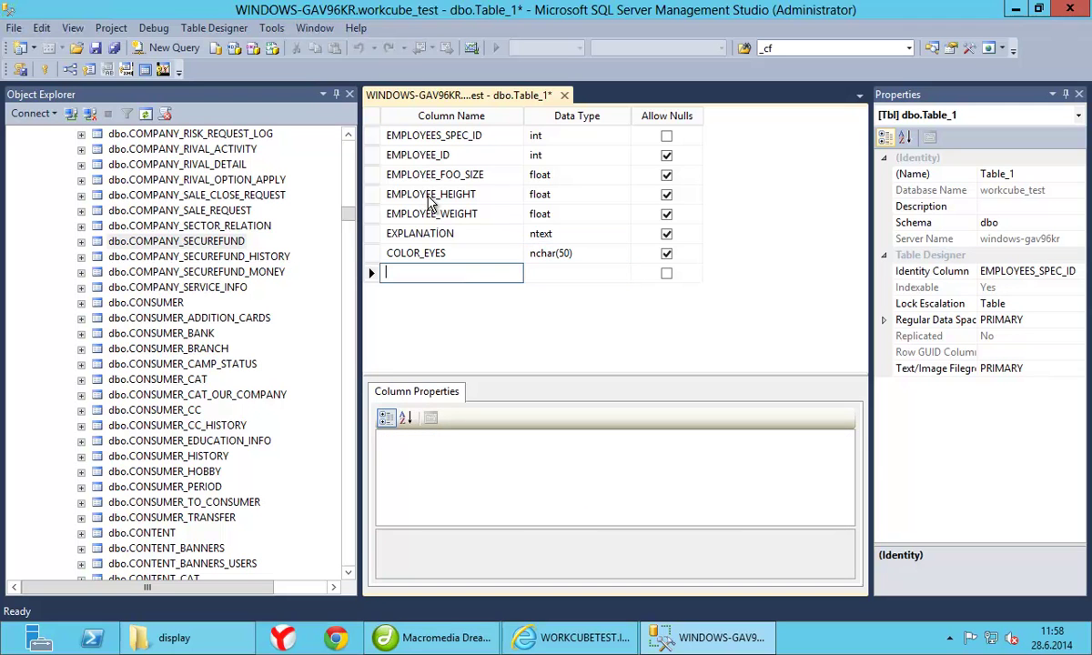
Add a column named RECORD_DATE with data type datetime below COLOR_EYES.
{"action": "type", "text": "RECORD_EMP"}
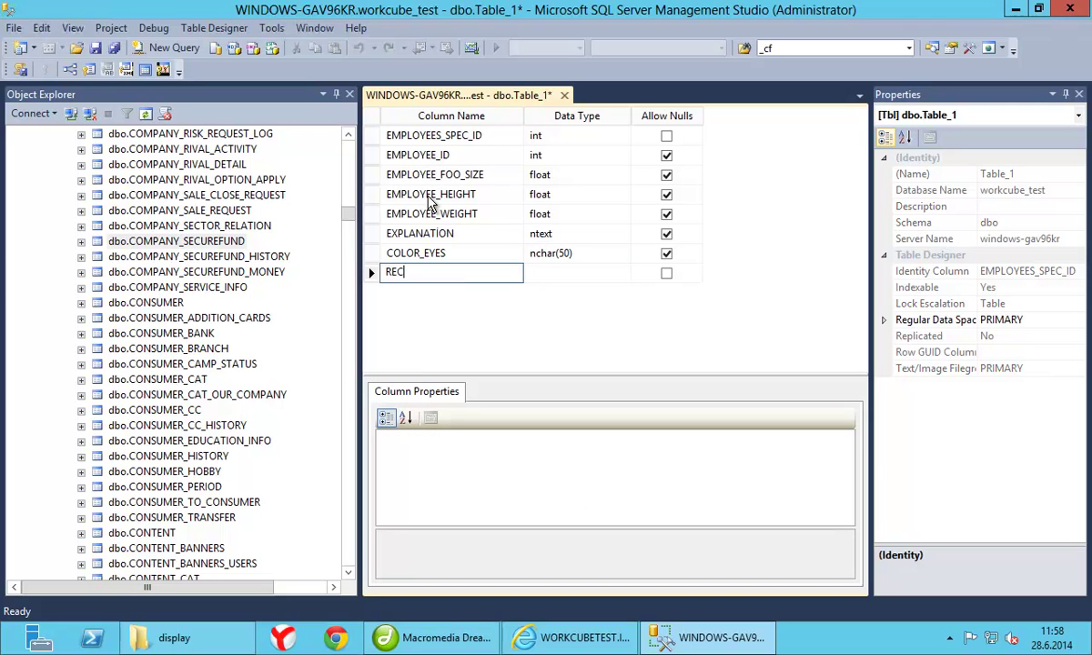
{"action": "key", "text": "BackSpace"}
{"action": "key", "text": "BackSpace"}
{"action": "key", "text": "BackSpace"}
{"action": "type", "text": "DATE"}
{"action": "key", "text": "Tab"}
{"action": "type", "text": "dateti"}
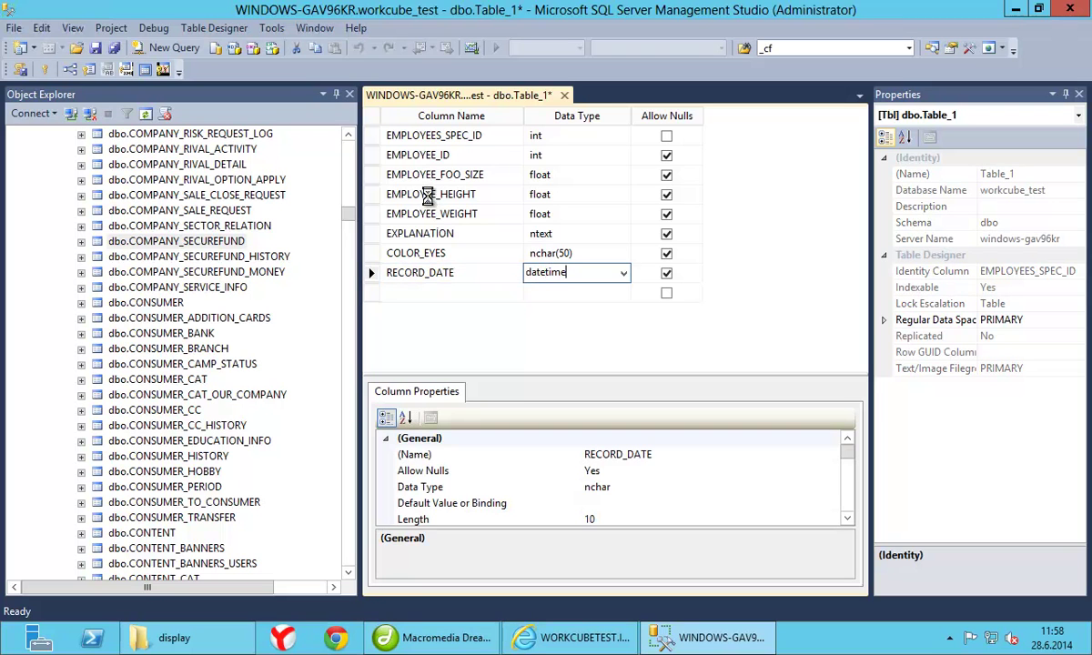
{"action": "key", "text": "Tab"}
{"action": "key", "text": "Tab"}
Add a column named UPDATE_DATE with data type datetime below RECORD_DATE.
{"action": "type", "text": "UPDATE_DATE"}
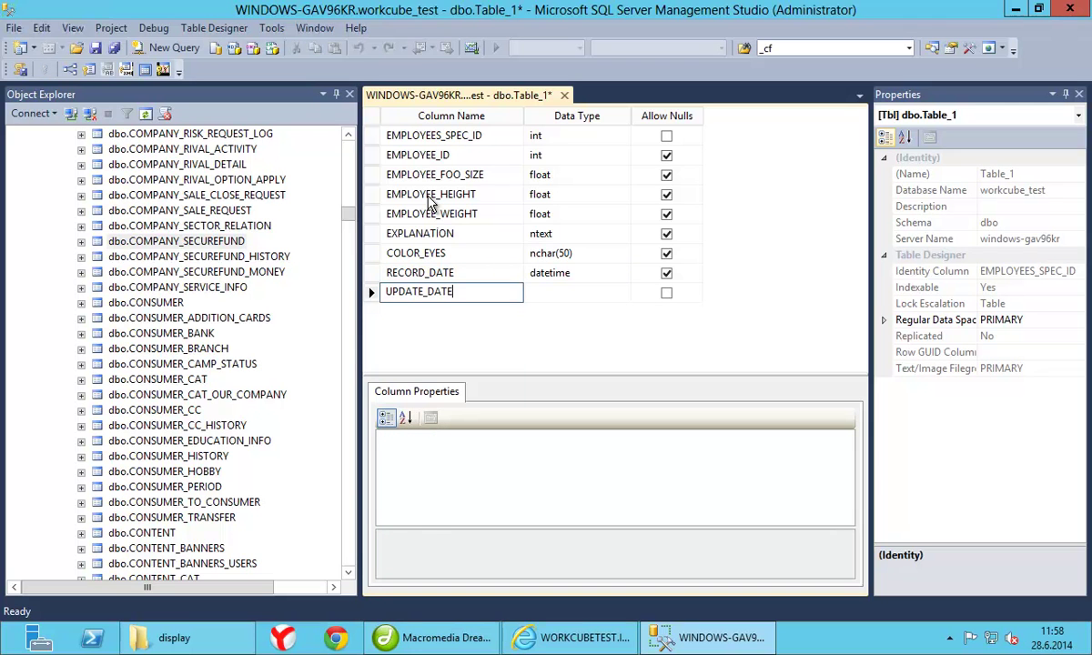
{"action": "key", "text": "Tab"}
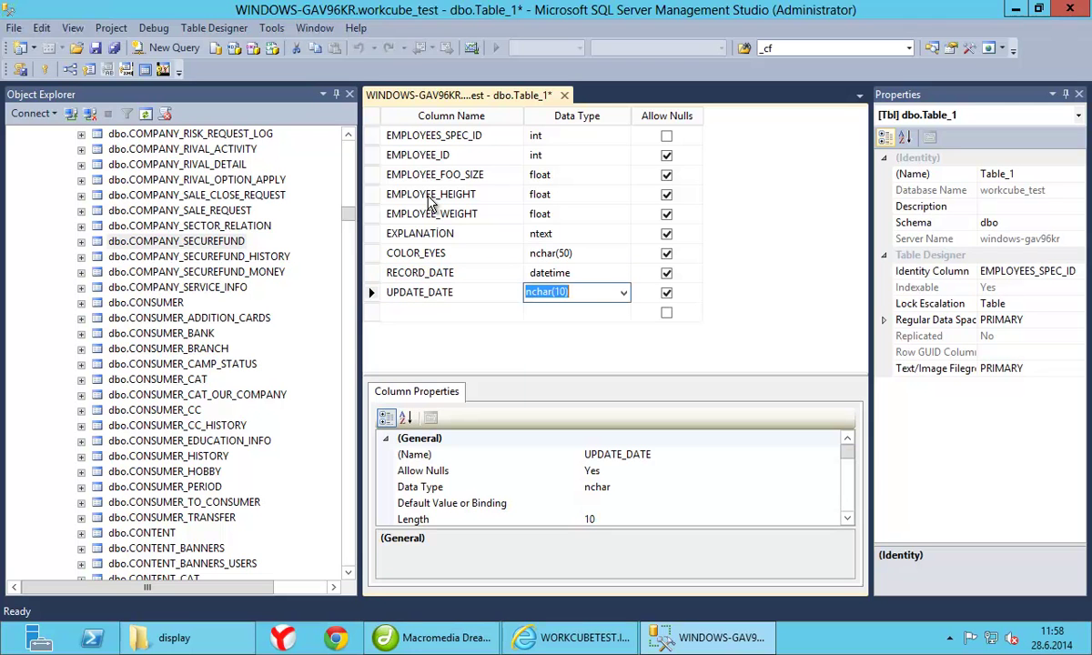
{"action": "type", "text": "DATETIME"}
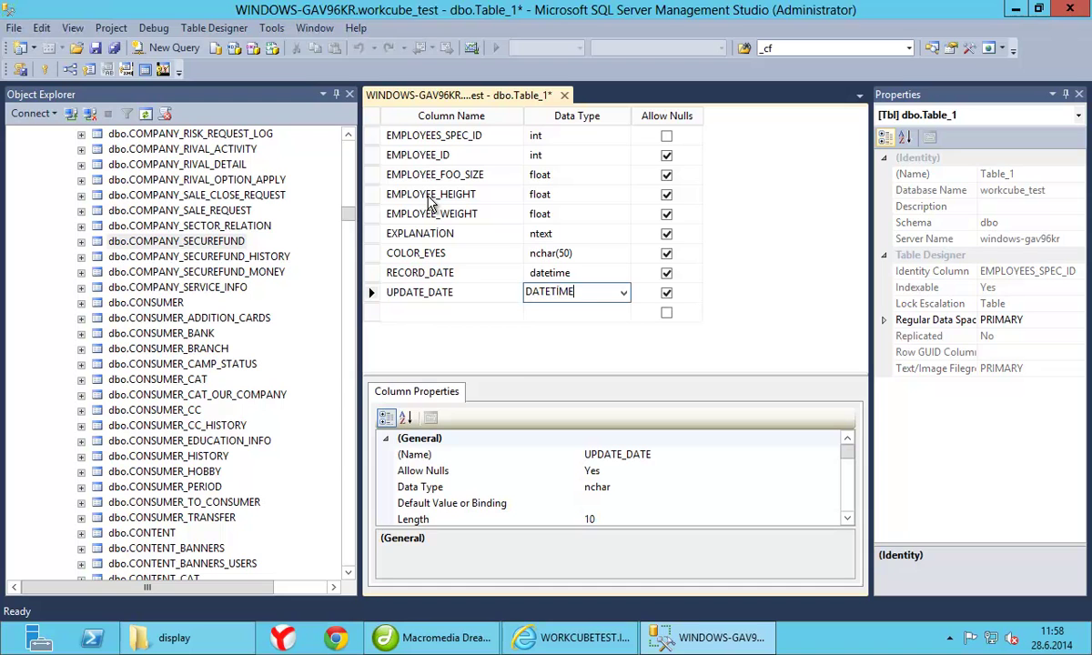
Set the data type of the UPDATE_DATE column to datetime.
{"action": "key", "text": "Tab"}
{"action": "left_click", "coordinate": [555, 380]}
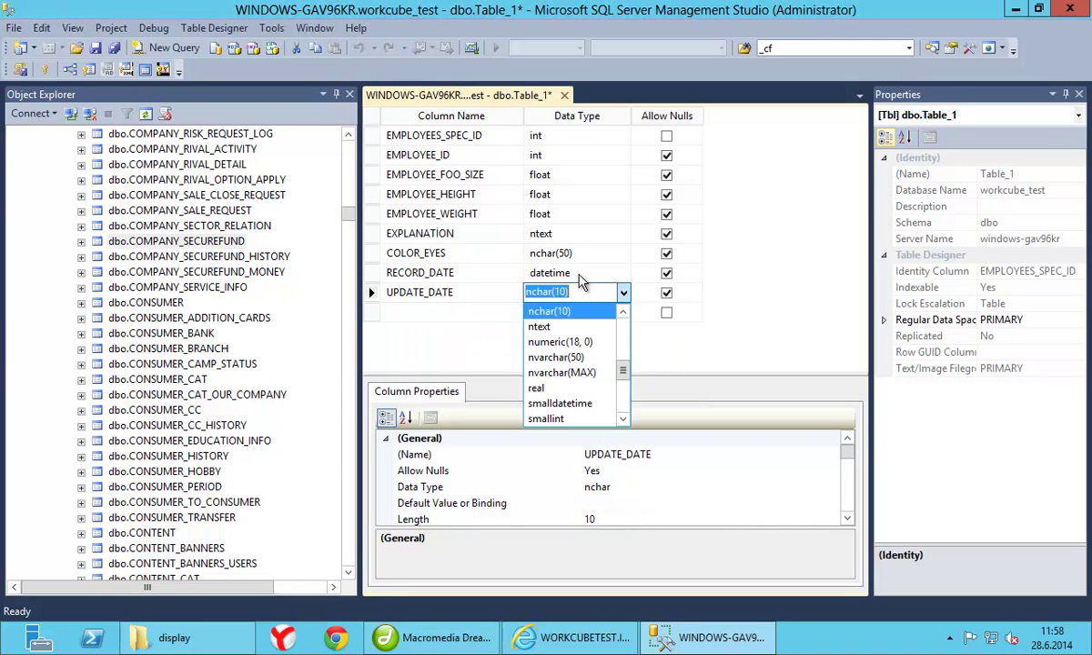
{"action": "type", "text": "date"}
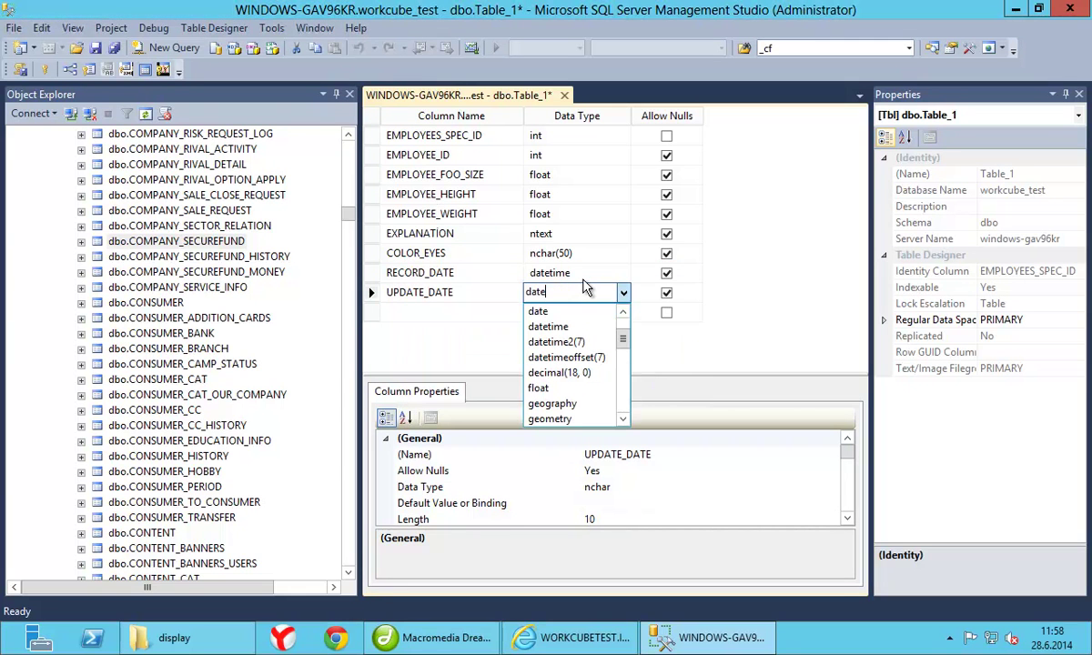
{"action": "left_click", "coordinate": [549, 327]}
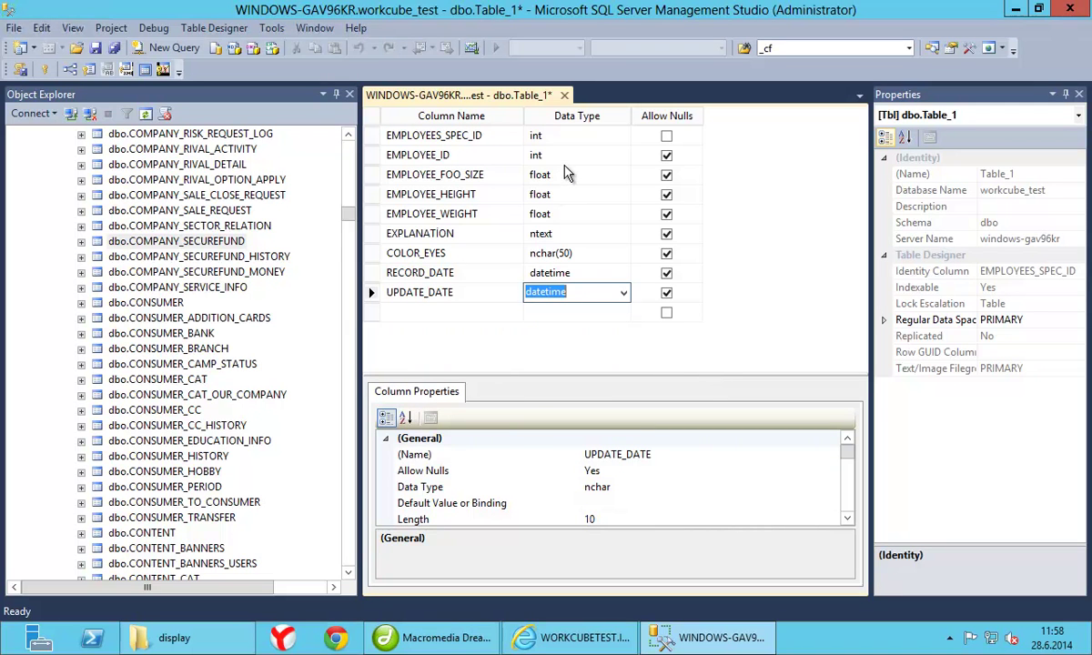
Review the names and data types of the columns from EMPLOYEES_SPEC_ID through EMPLOYEE_WEIGHT.
{"action": "left_click", "coordinate": [441, 135]}
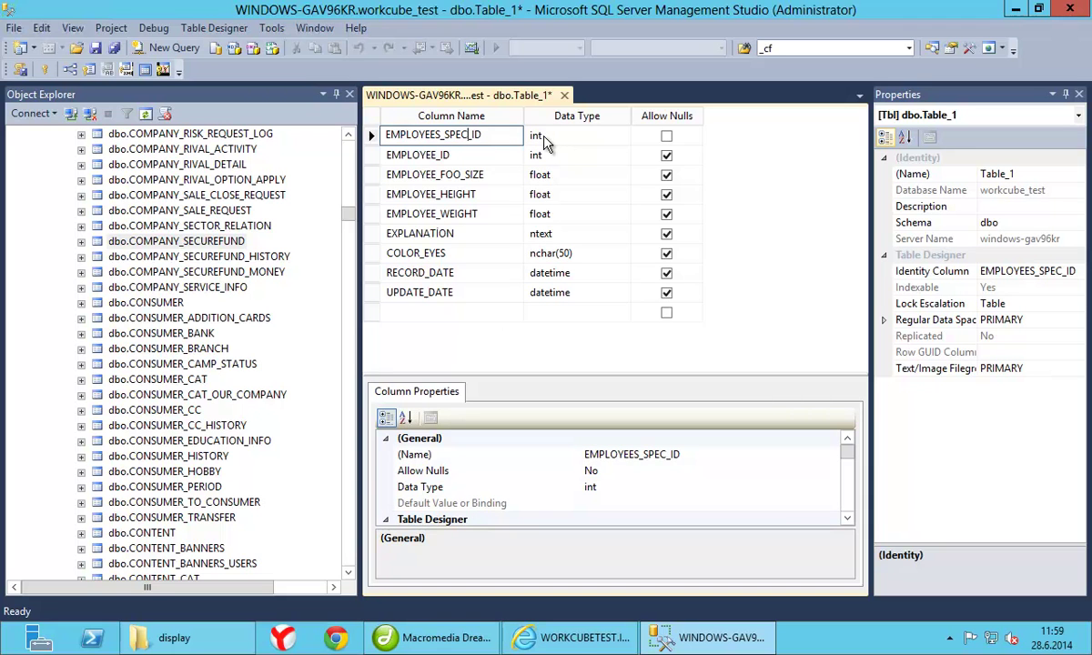
{"action": "left_click", "coordinate": [481, 159]}
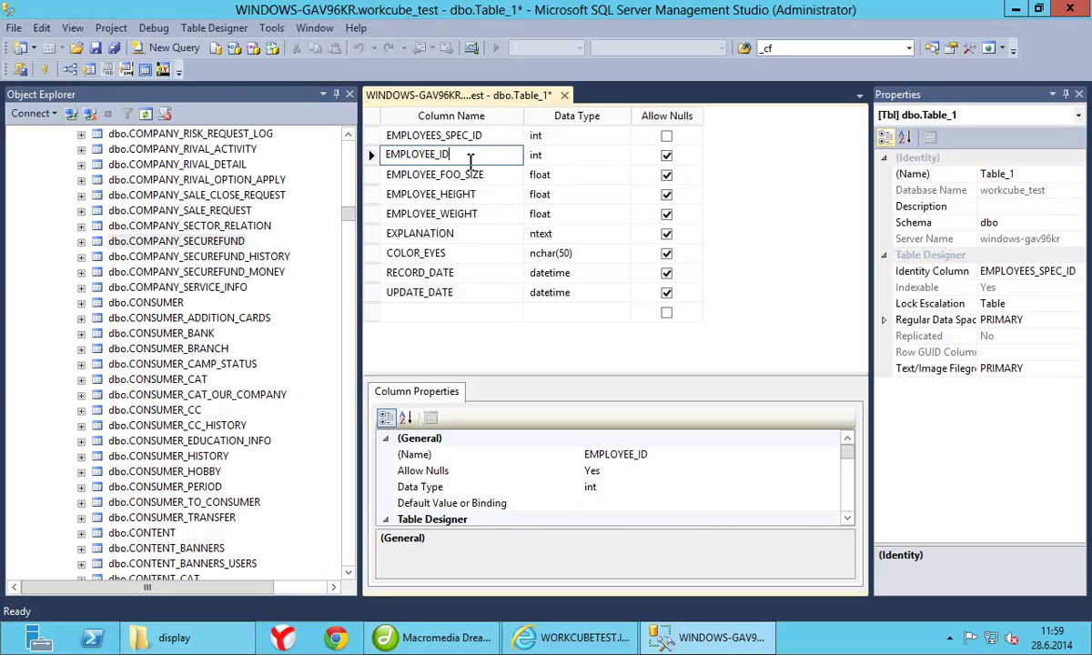
{"action": "key", "text": "Tab"}
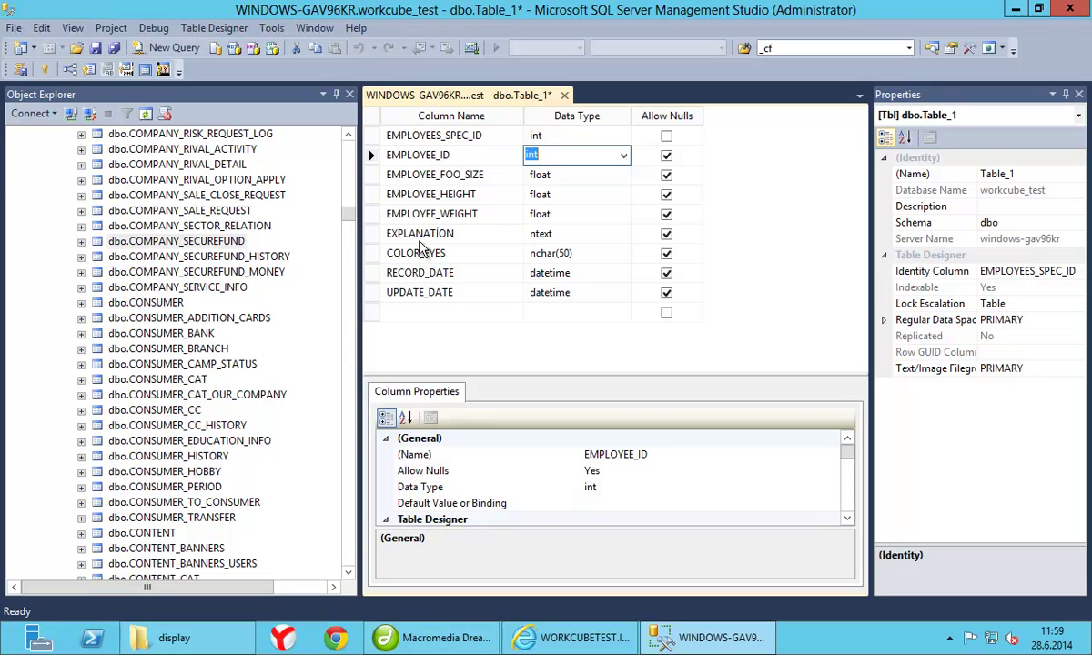
{"action": "left_click", "coordinate": [475, 176]}
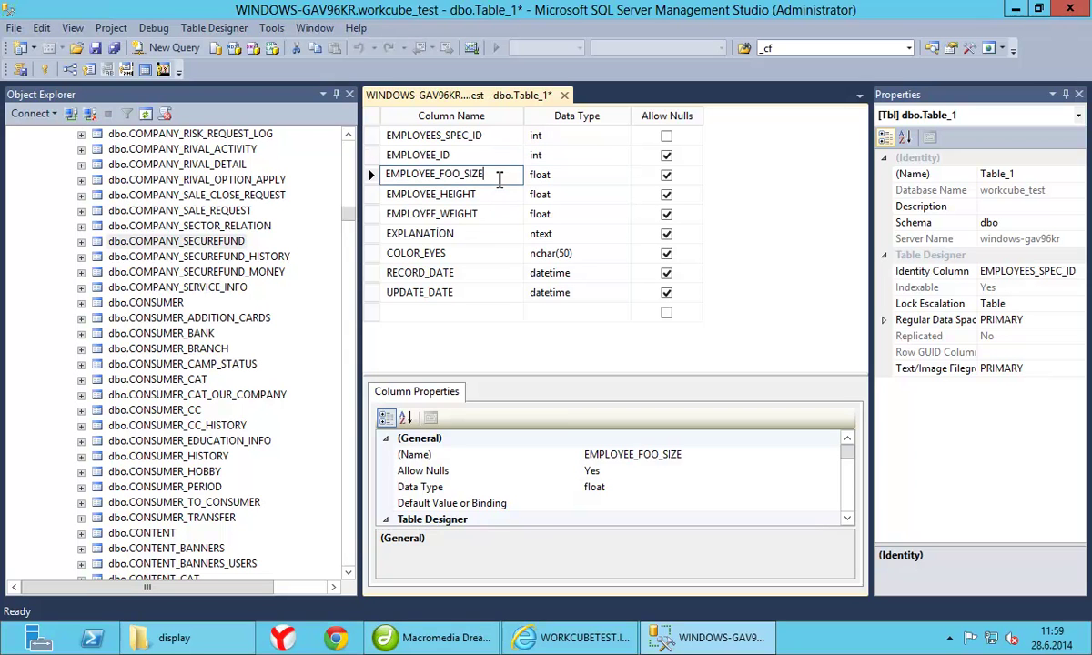
{"action": "left_click", "coordinate": [572, 178]}
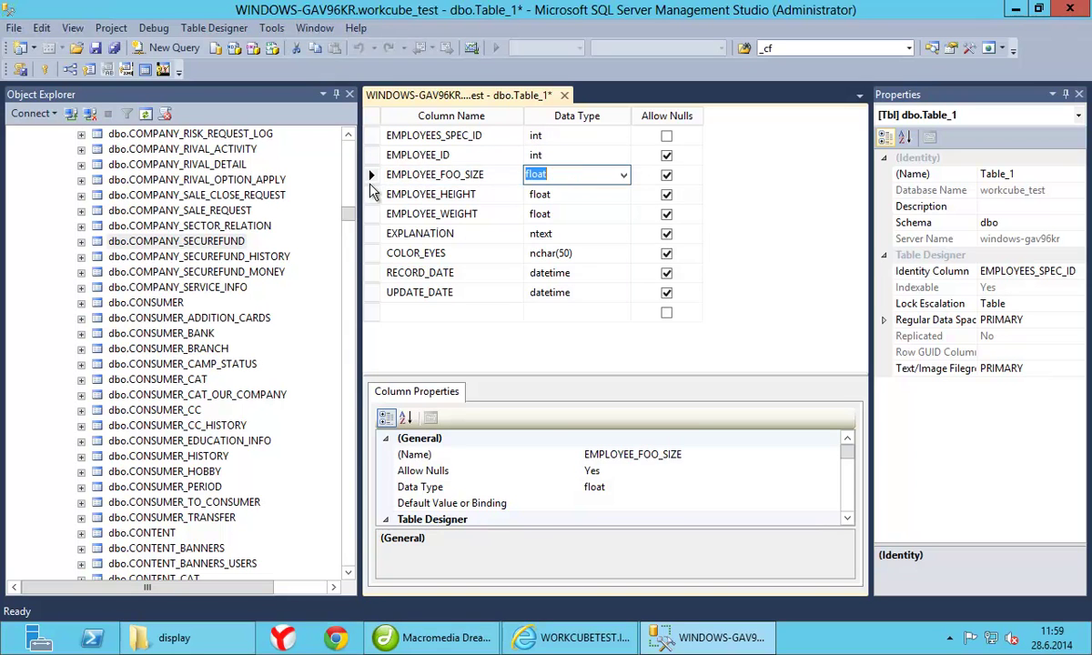
{"action": "left_click", "coordinate": [485, 195]}
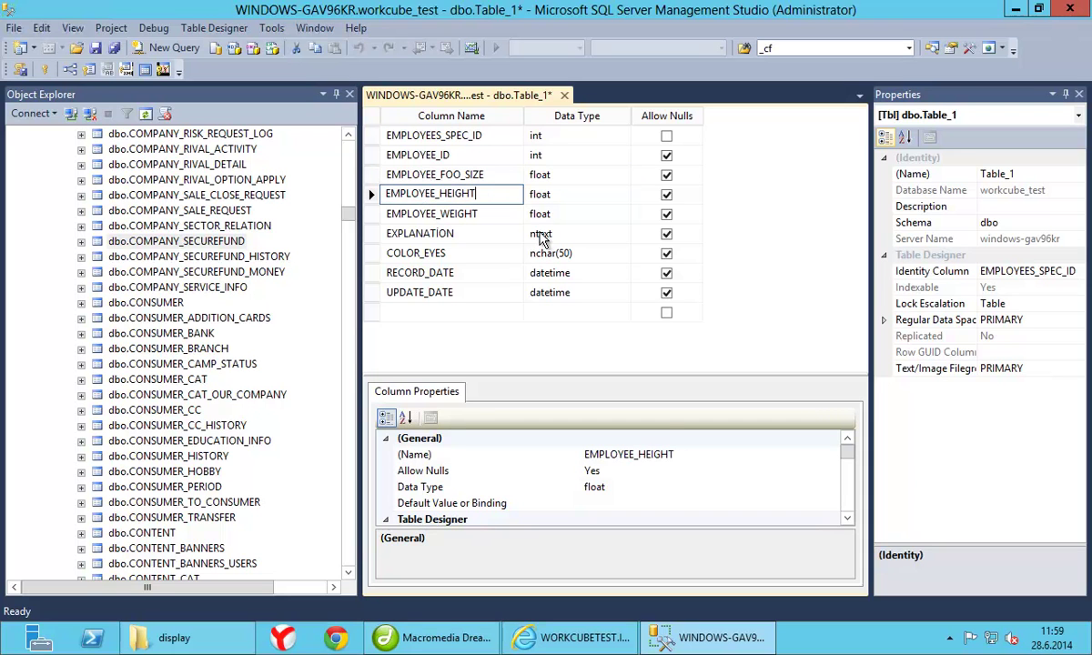
{"action": "left_click", "coordinate": [564, 196]}
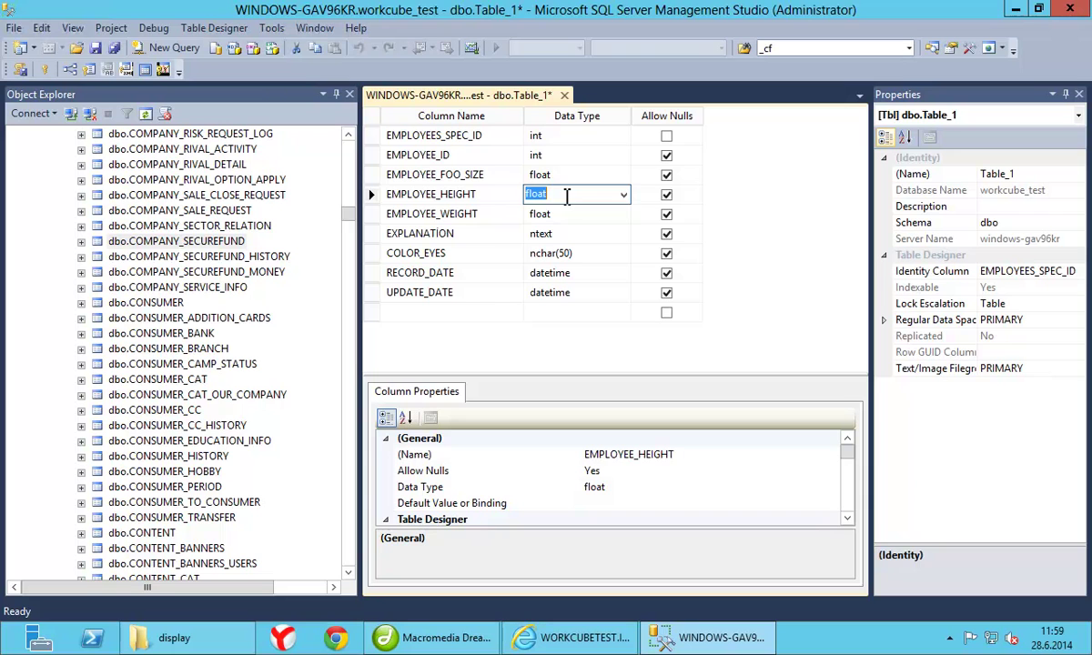
{"action": "left_click", "coordinate": [498, 214]}
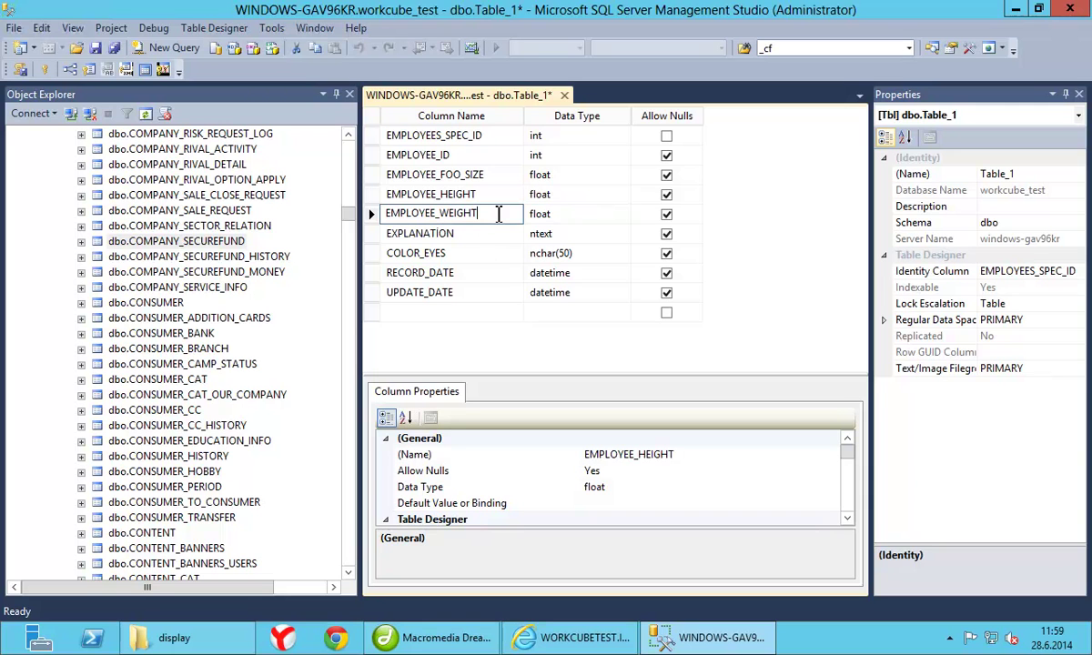
{"action": "left_click", "coordinate": [570, 216]}
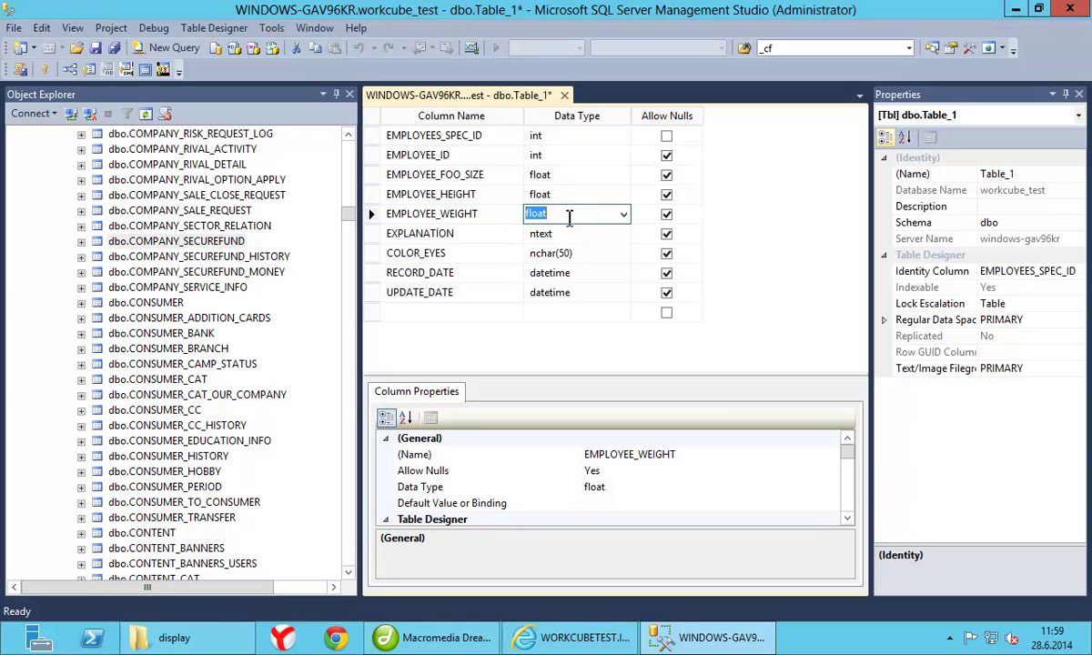
Correct the column name EXPLANATİON to EXPLANATION, replacing the dotted capital İ with a plain I.
{"action": "left_click", "coordinate": [445, 254]}
{"action": "left_click", "coordinate": [442, 233]}
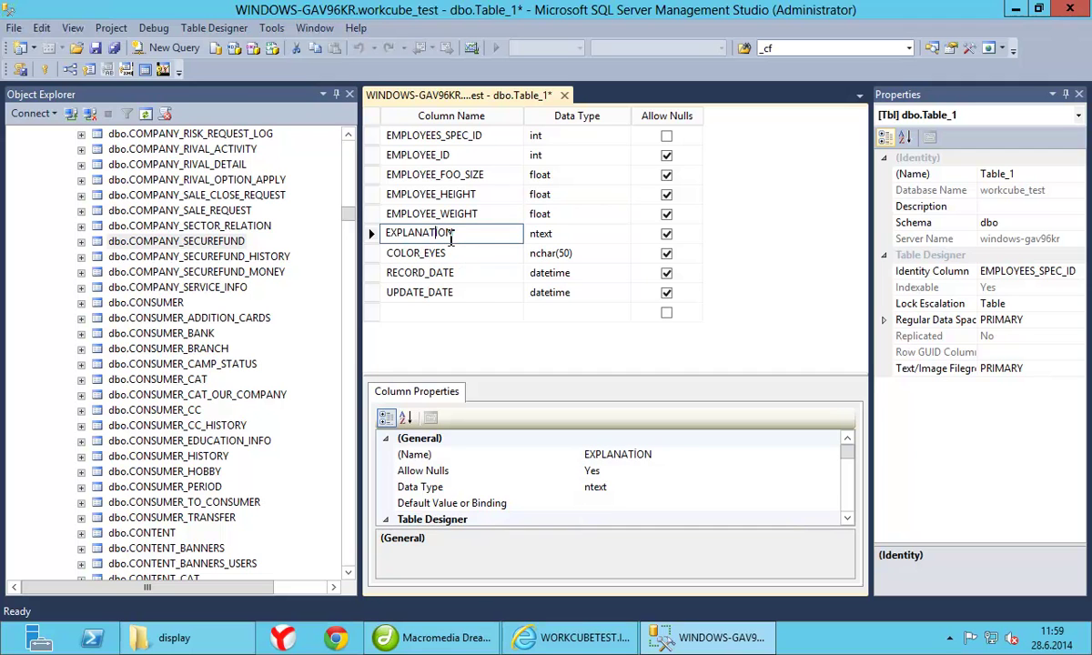
{"action": "left_click", "coordinate": [502, 254]}
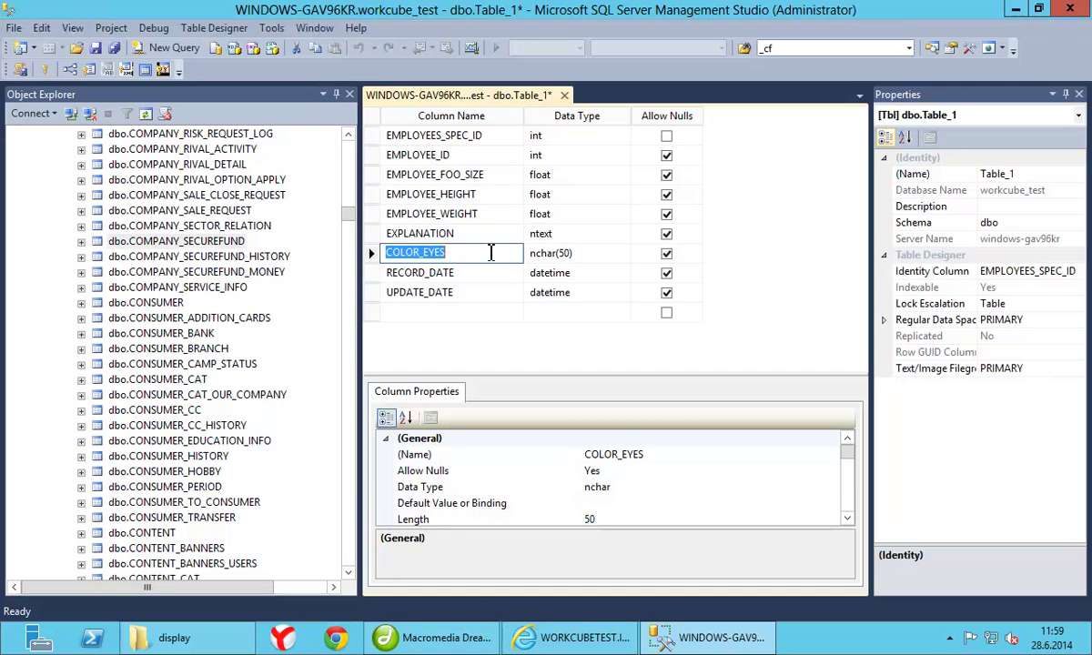
Review the data type of EXPLANATION and the COLOR_EYES, RECORD_DATE and UPDATE_DATE column definitions.
{"action": "left_click", "coordinate": [573, 234]}
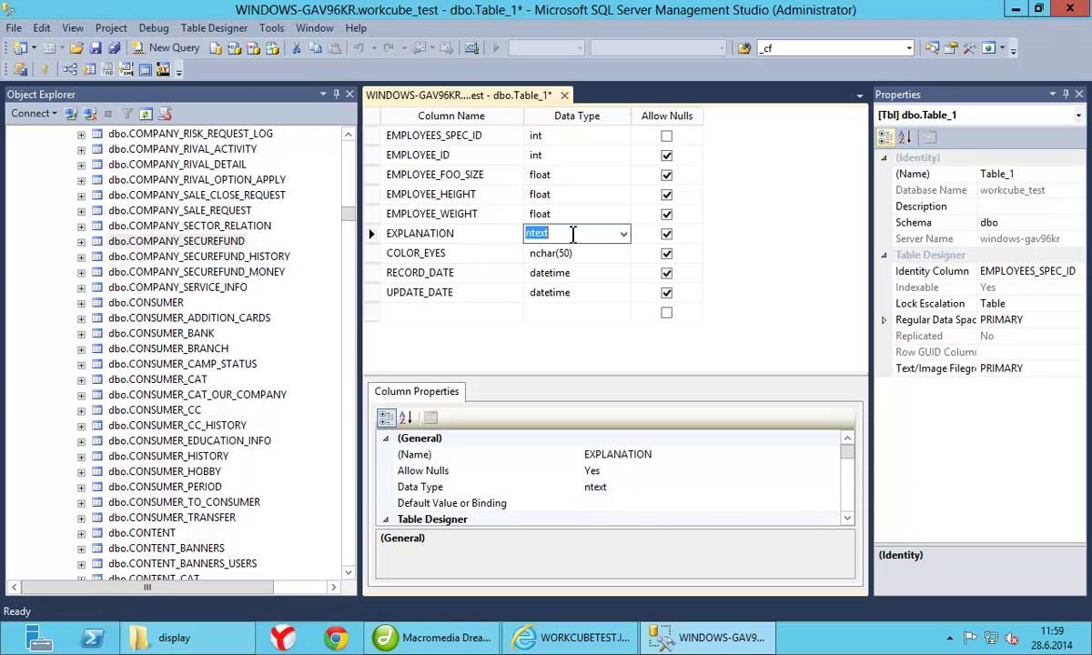
{"action": "left_click", "coordinate": [474, 255]}
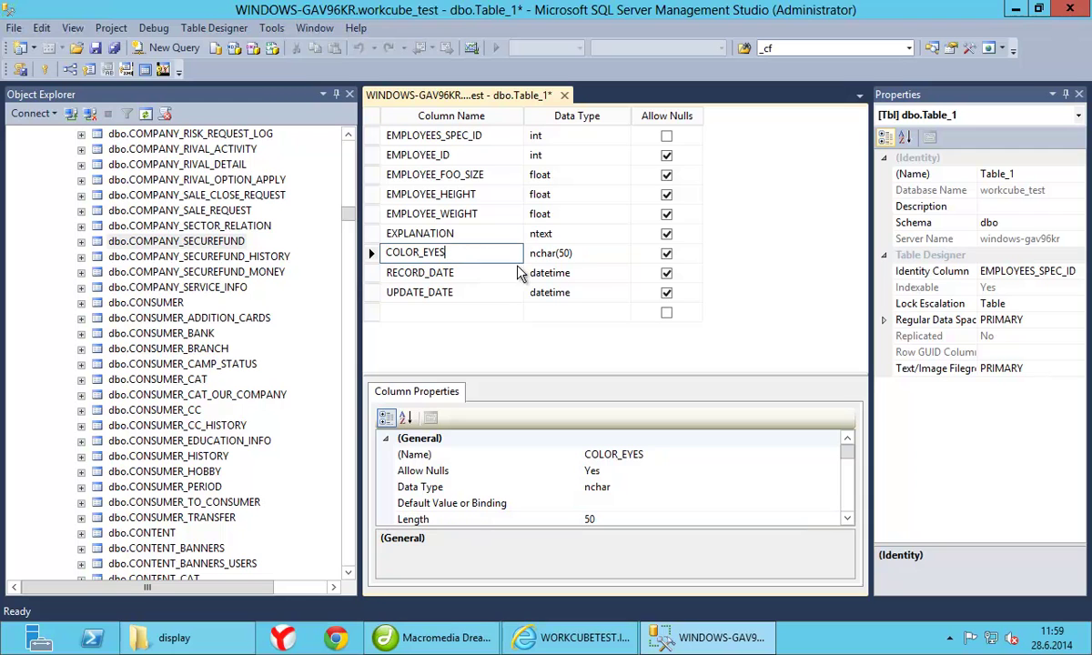
{"action": "left_click", "coordinate": [591, 259]}
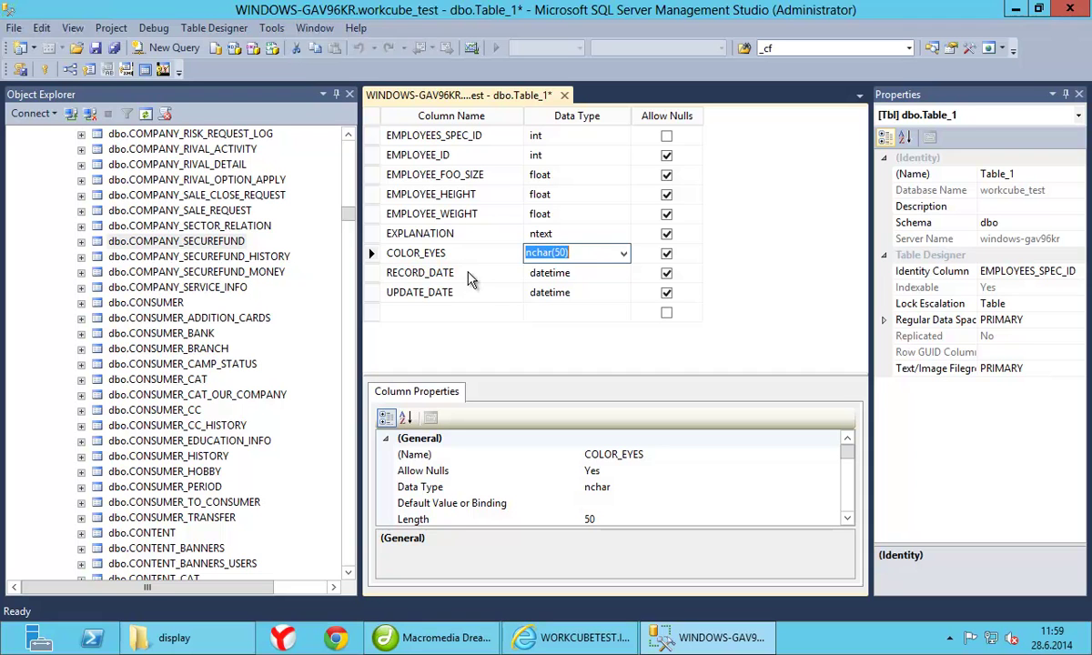
{"action": "left_click", "coordinate": [445, 273]}
{"action": "left_click", "coordinate": [487, 292]}
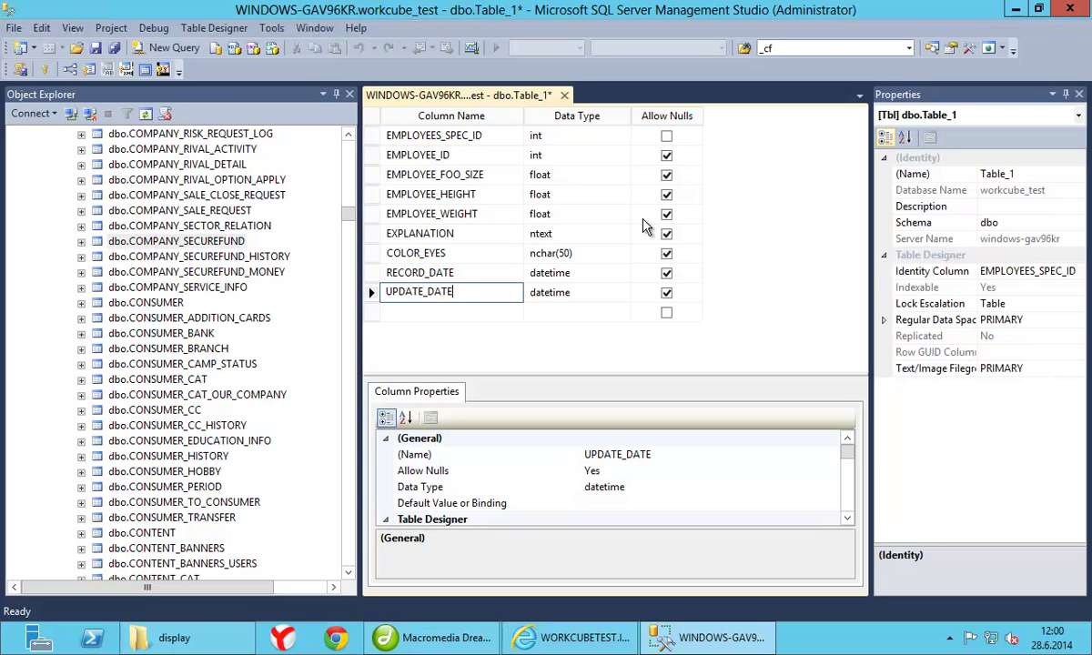
Disallow null values for the EMPLOYEE_ID column and save the table under the name EMPLOYEES_SPEC.
{"action": "left_click", "coordinate": [666, 156]}
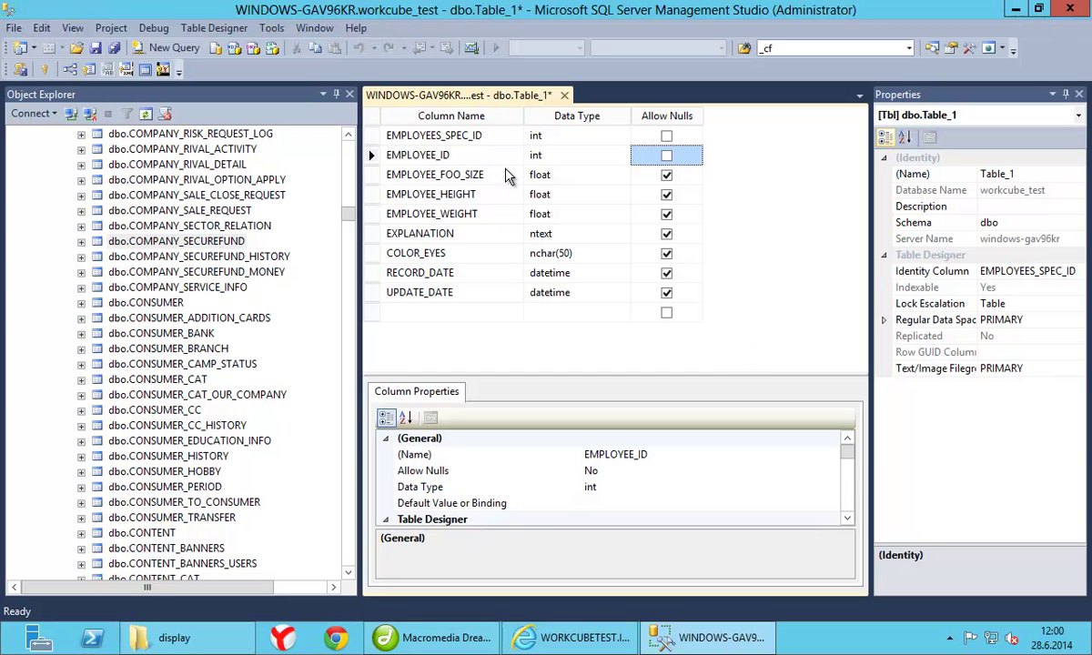
{"action": "left_click", "coordinate": [93, 50]}
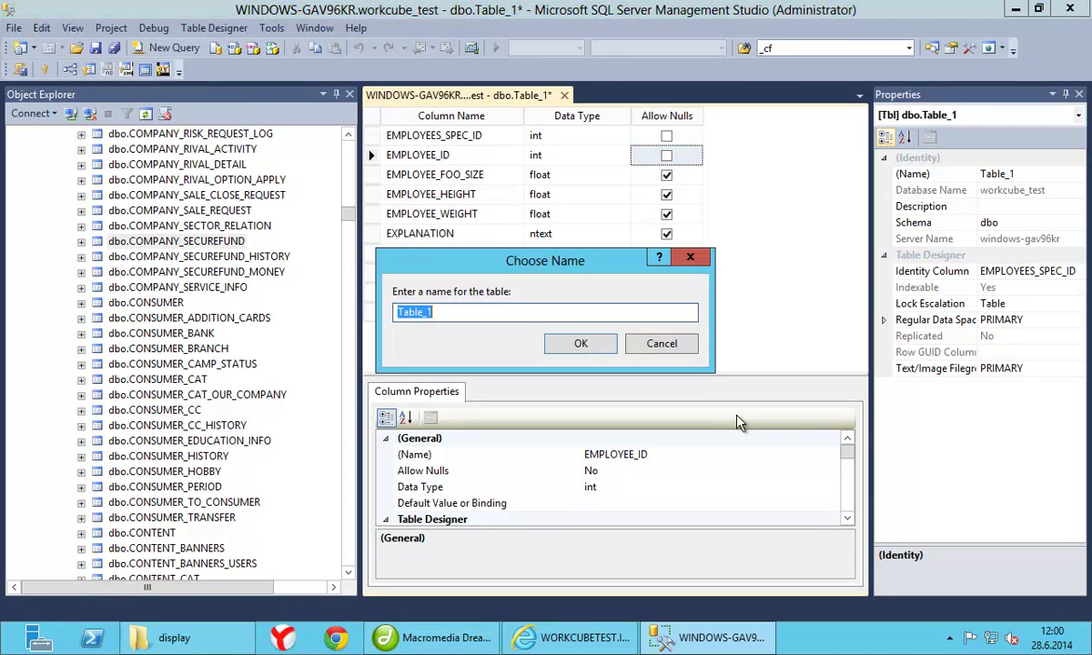
{"action": "type", "text": "EMPLOYEES_SPEC"}
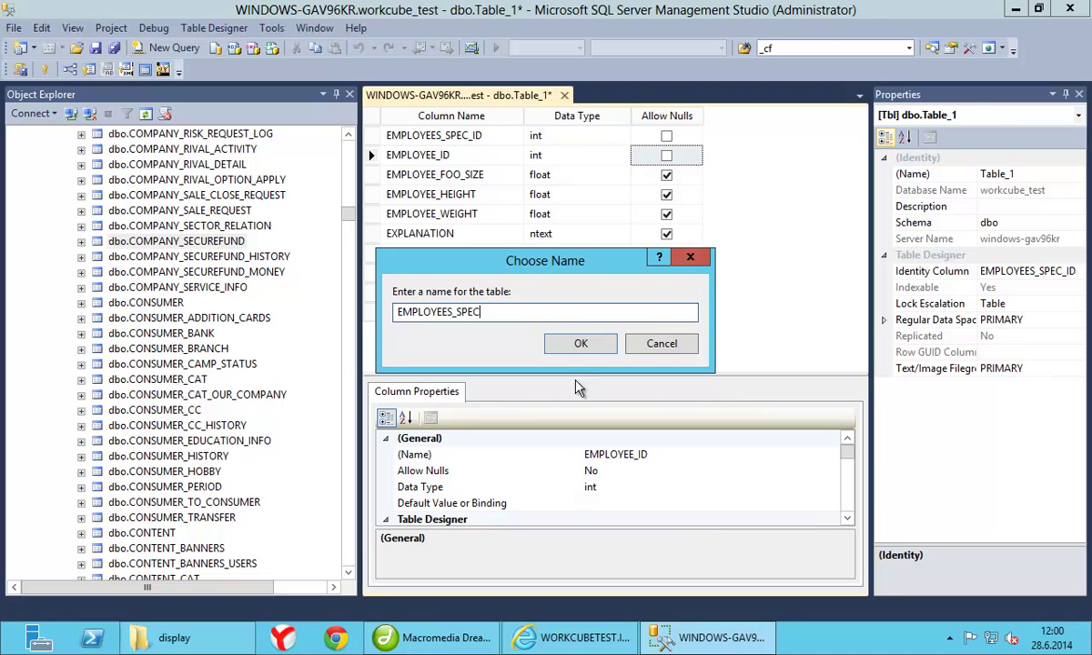
{"action": "left_click", "coordinate": [578, 345]}
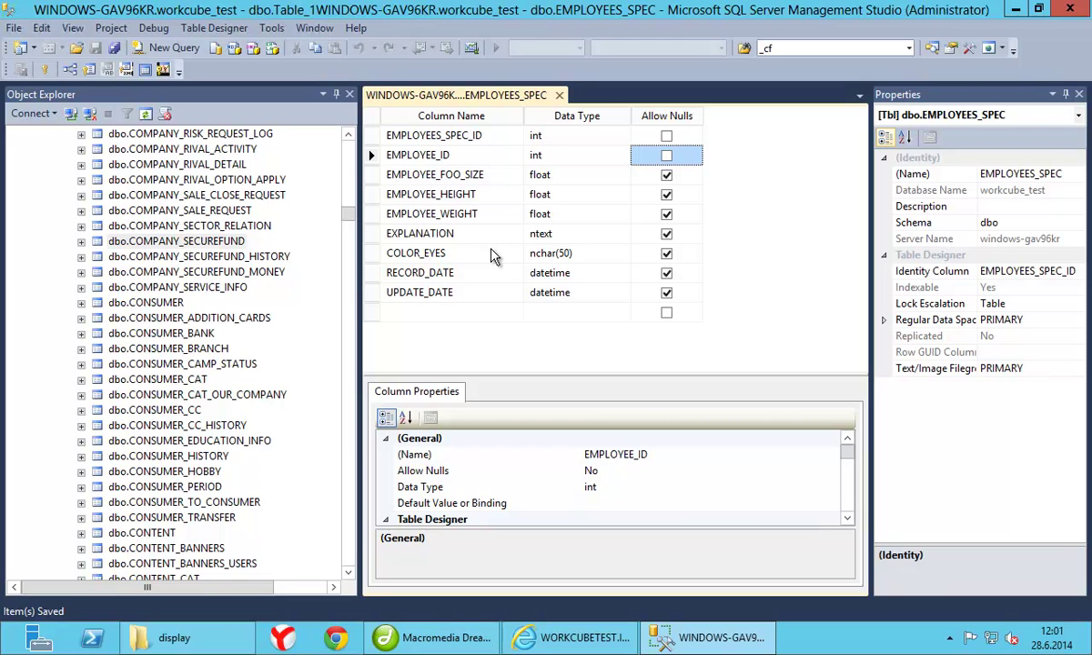
Make EMPLOYEES_SPEC_ID the primary key of the table and save the change.
{"action": "left_click", "coordinate": [371, 135]}
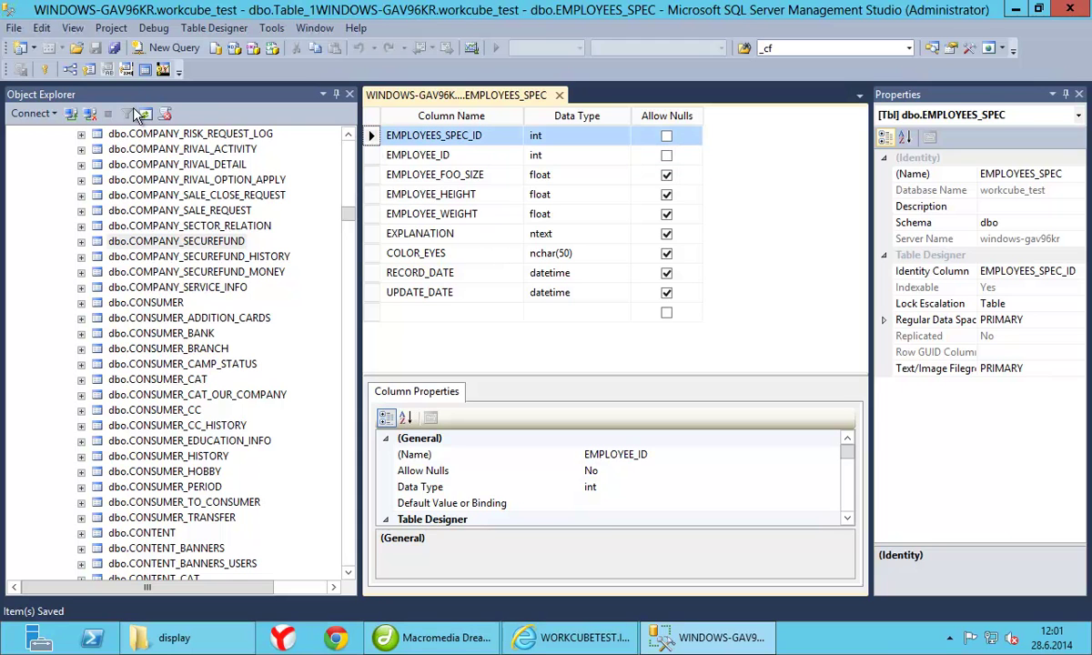
{"action": "left_click", "coordinate": [44, 69]}
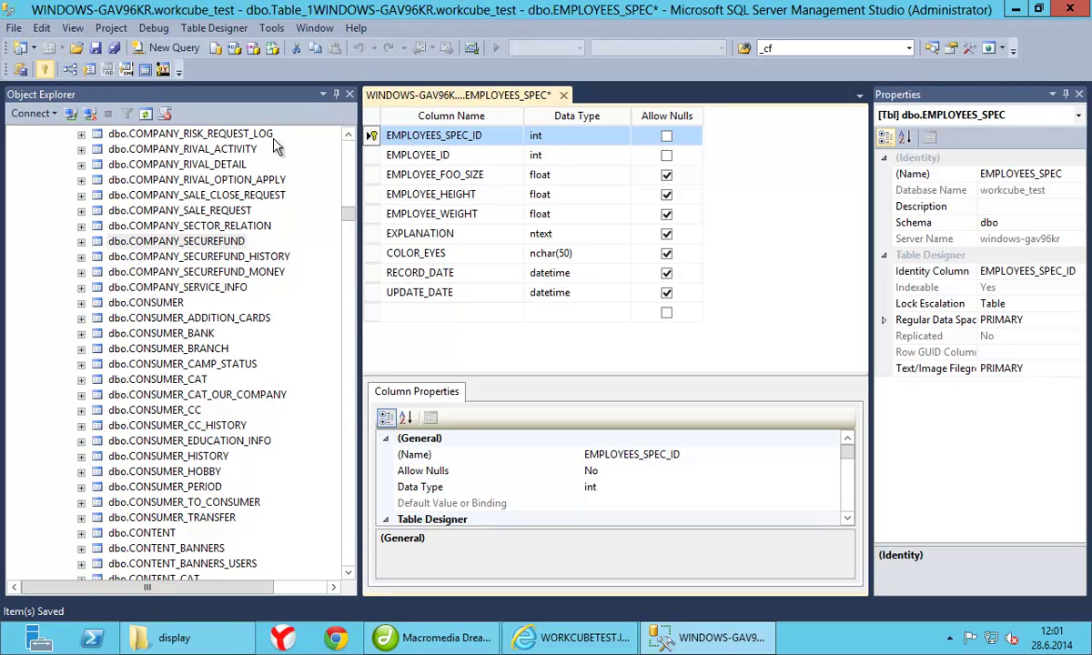
{"action": "left_click", "coordinate": [97, 48]}
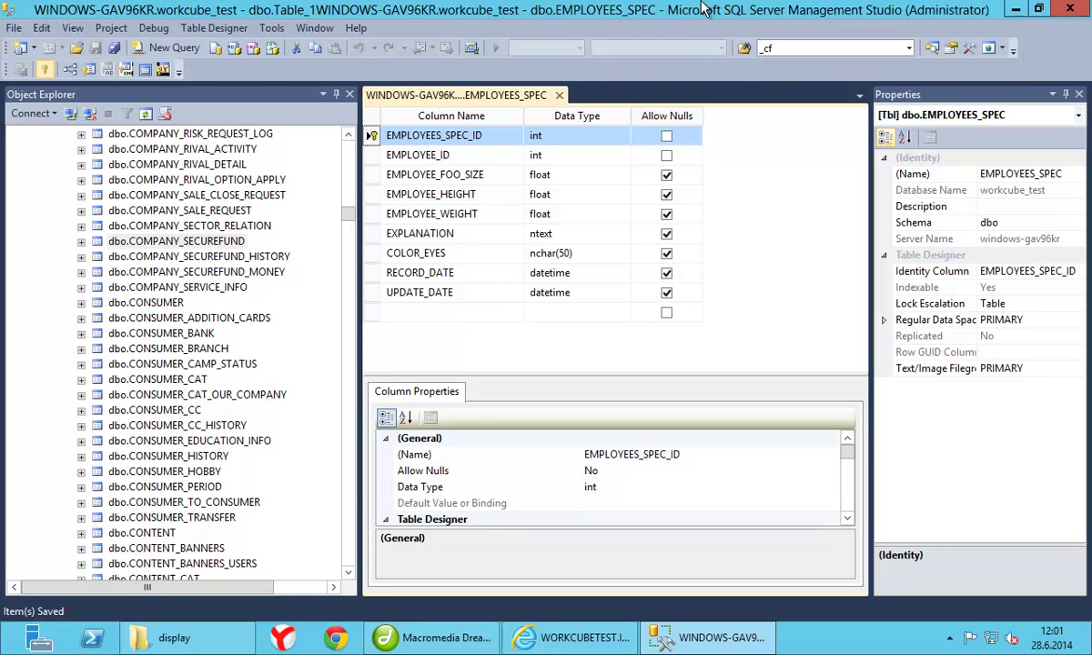
{"action": "mouse_move", "coordinate": [711, 43]}
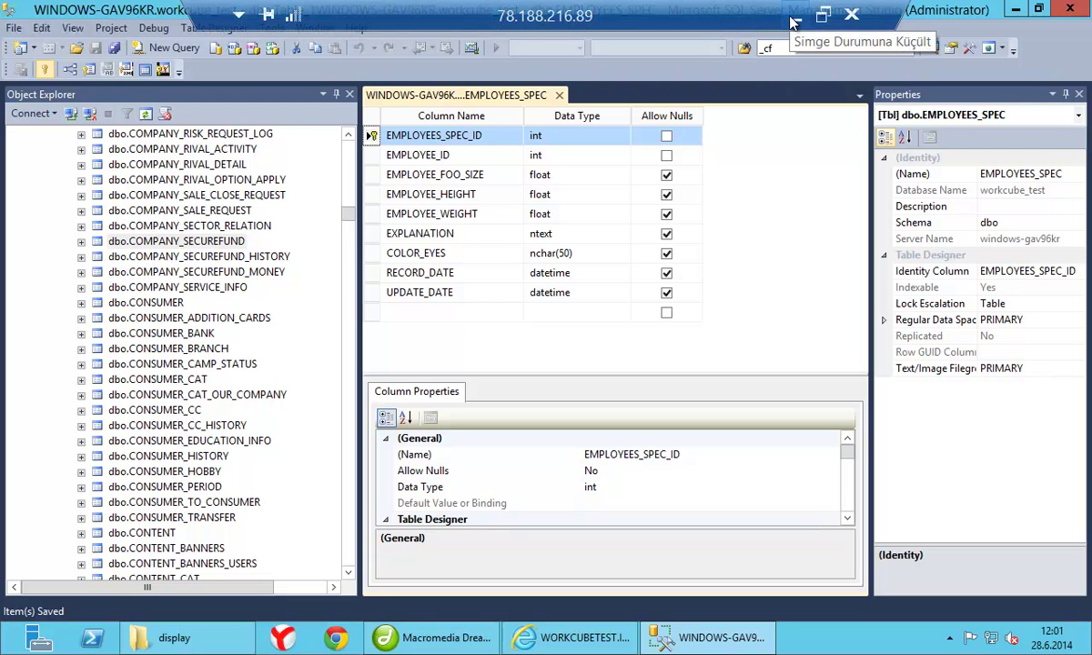
{"action": "left_click", "coordinate": [794, 22]}
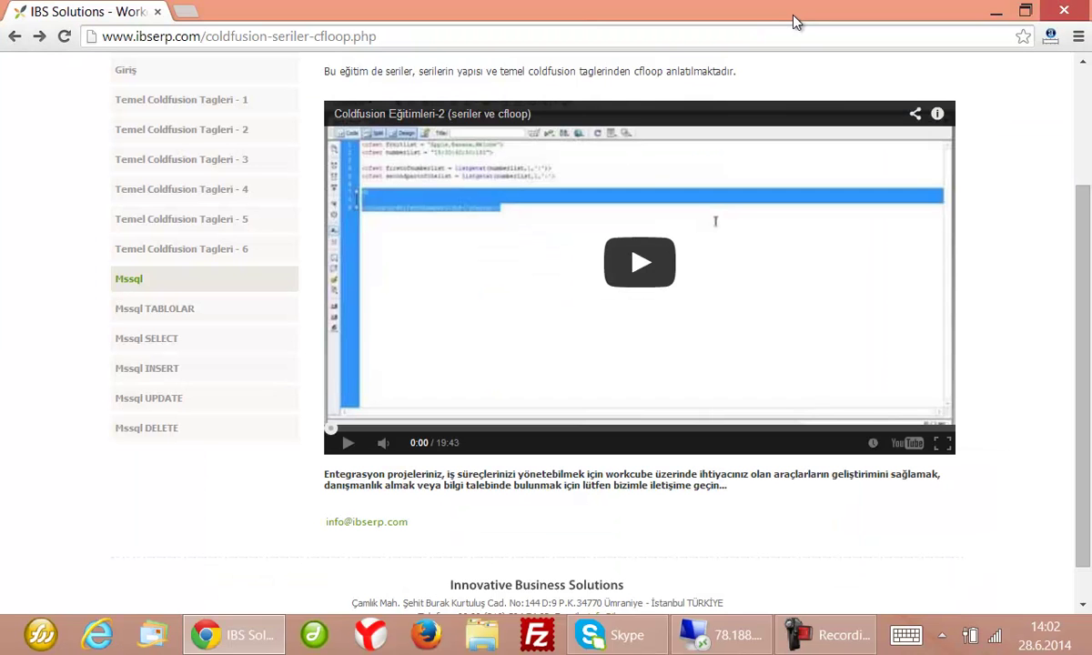
{"action": "left_click", "coordinate": [819, 635]}
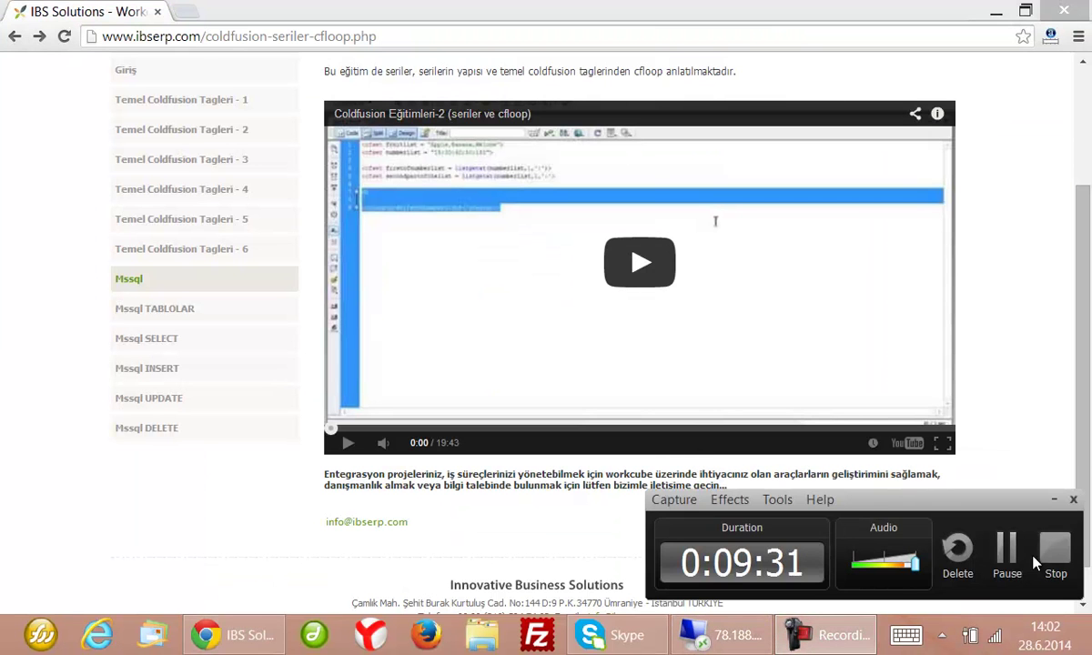